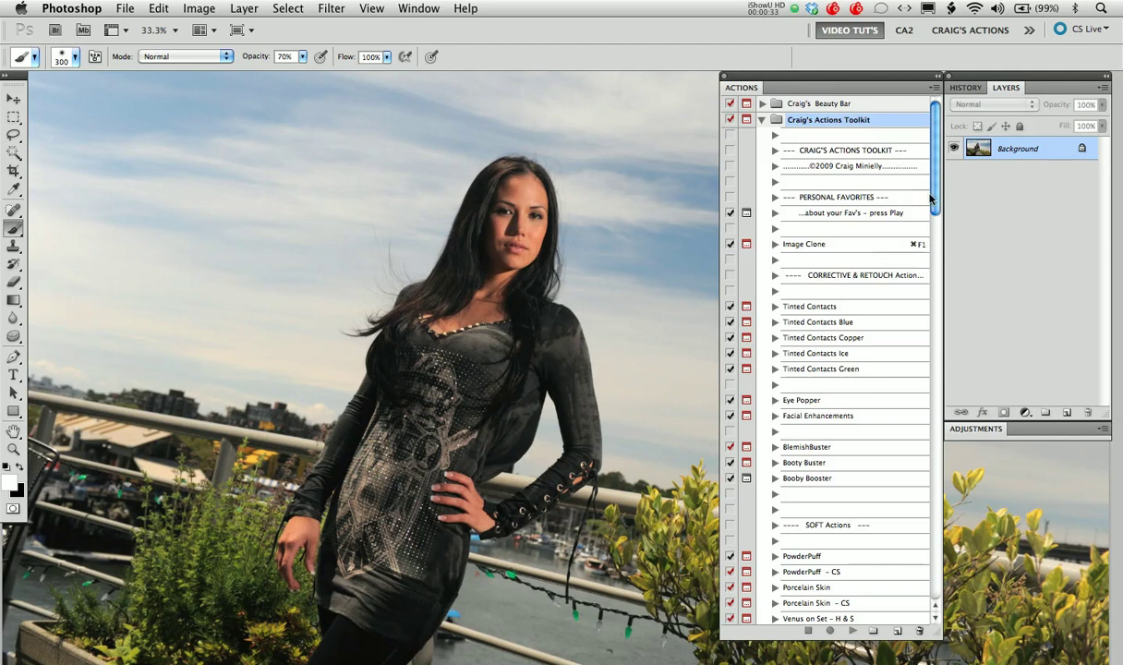
Play the ColorGenie action from the Color Corrective section and stop it at the fine-tuning pause.
{"action": "left_click_drag", "start_coordinate": [934, 199], "coordinate": [935, 245]}
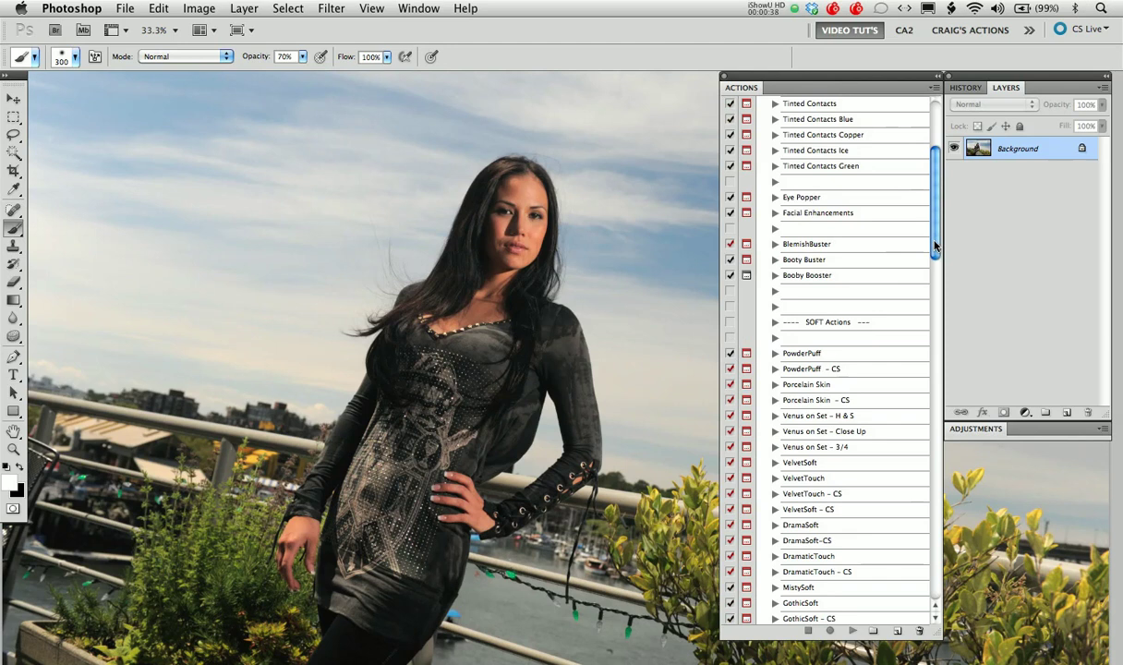
{"action": "left_click_drag", "start_coordinate": [935, 245], "coordinate": [935, 427]}
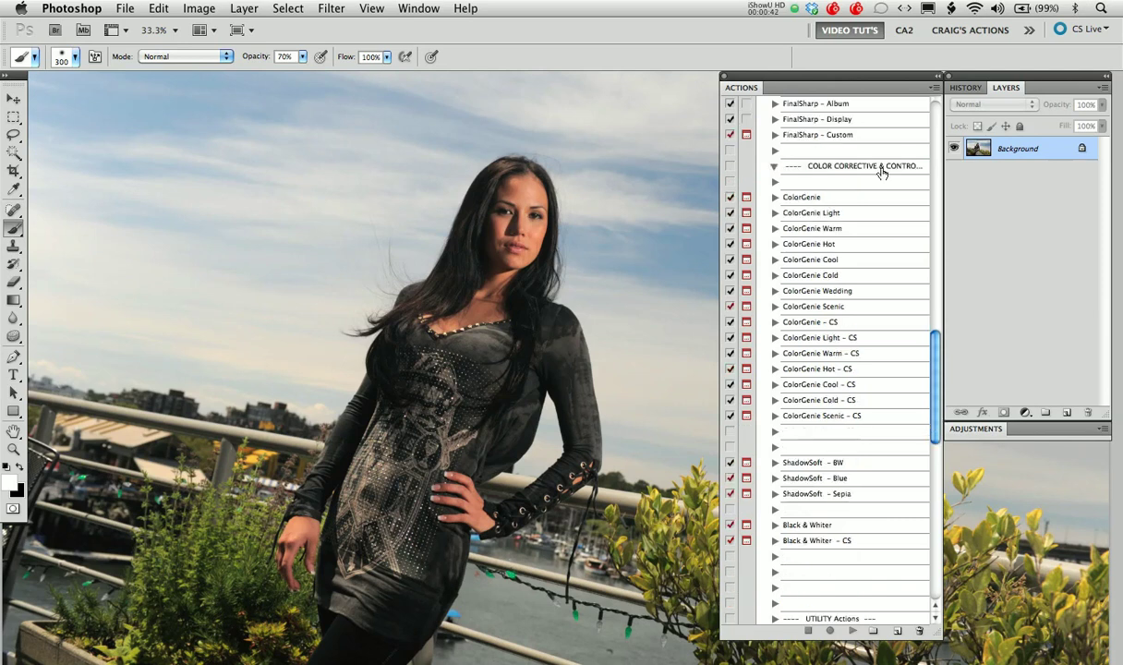
{"action": "left_click", "coordinate": [822, 167]}
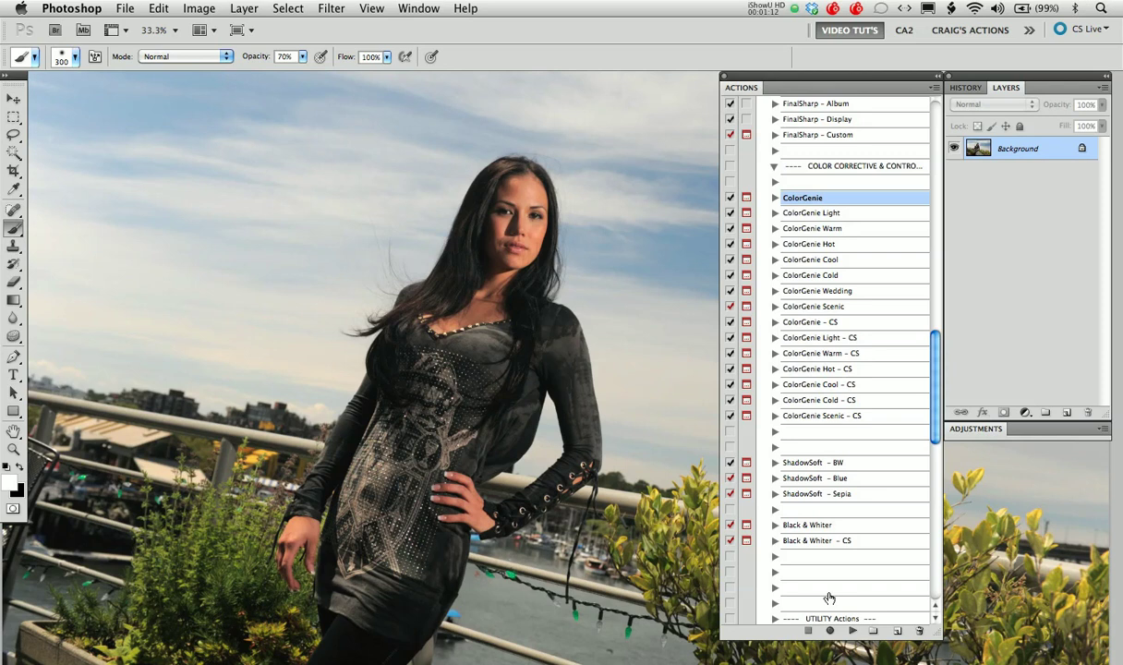
{"action": "left_click", "coordinate": [852, 631]}
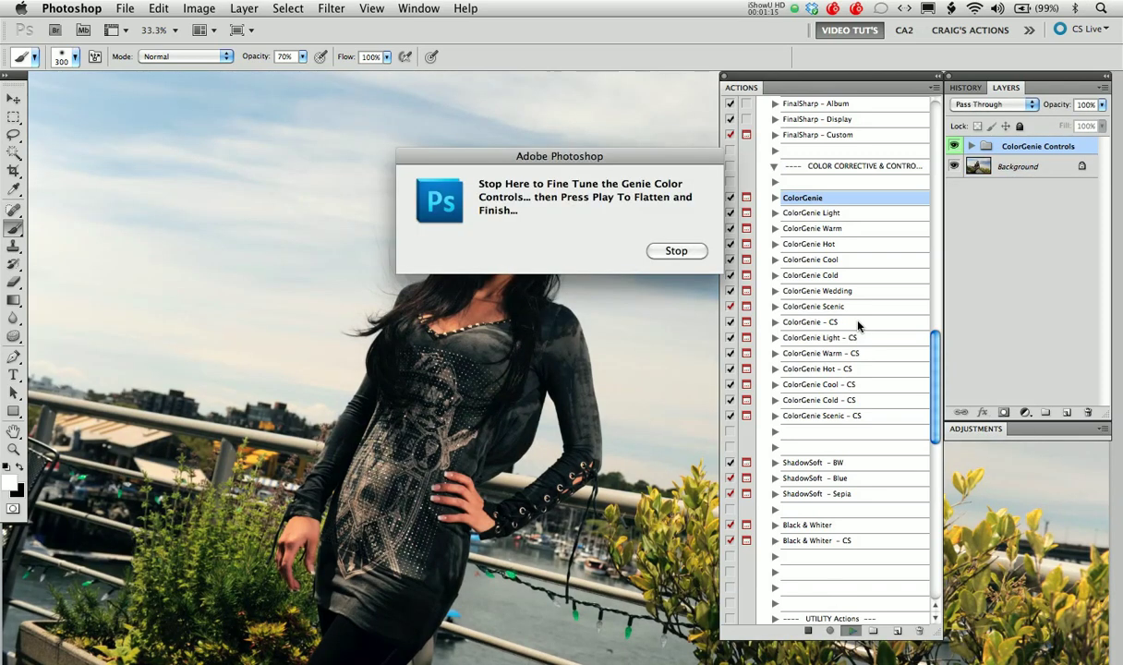
{"action": "left_click", "coordinate": [684, 251]}
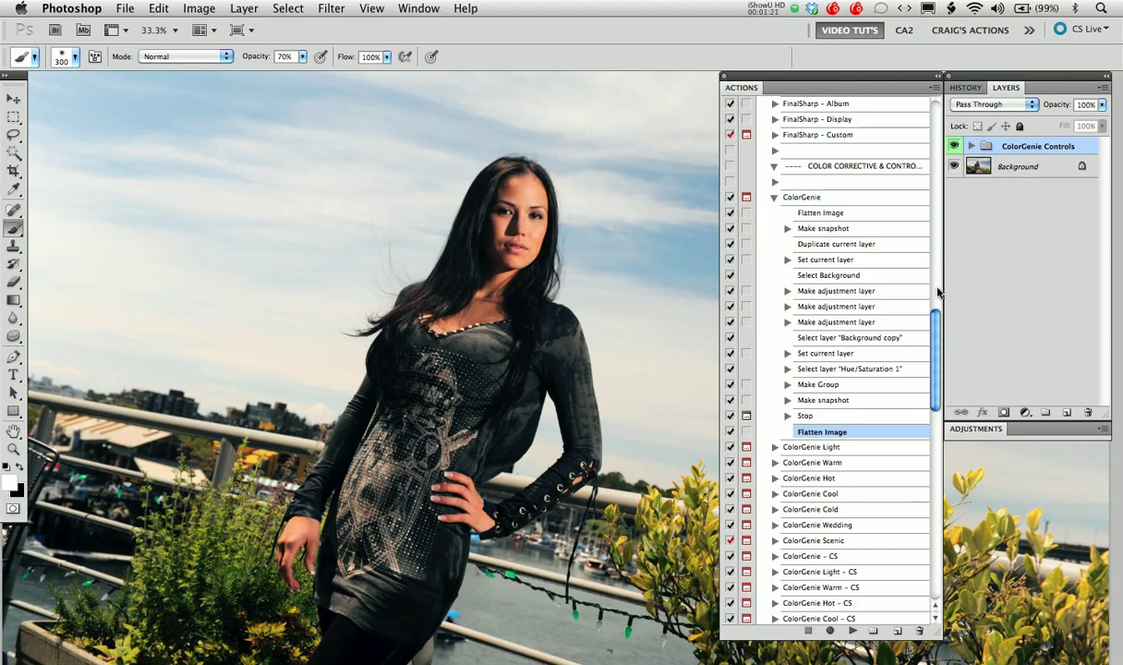
Compare the photo with the ColorGenie Controls group hidden and shown, leaving the group hidden.
{"action": "left_click", "coordinate": [954, 146]}
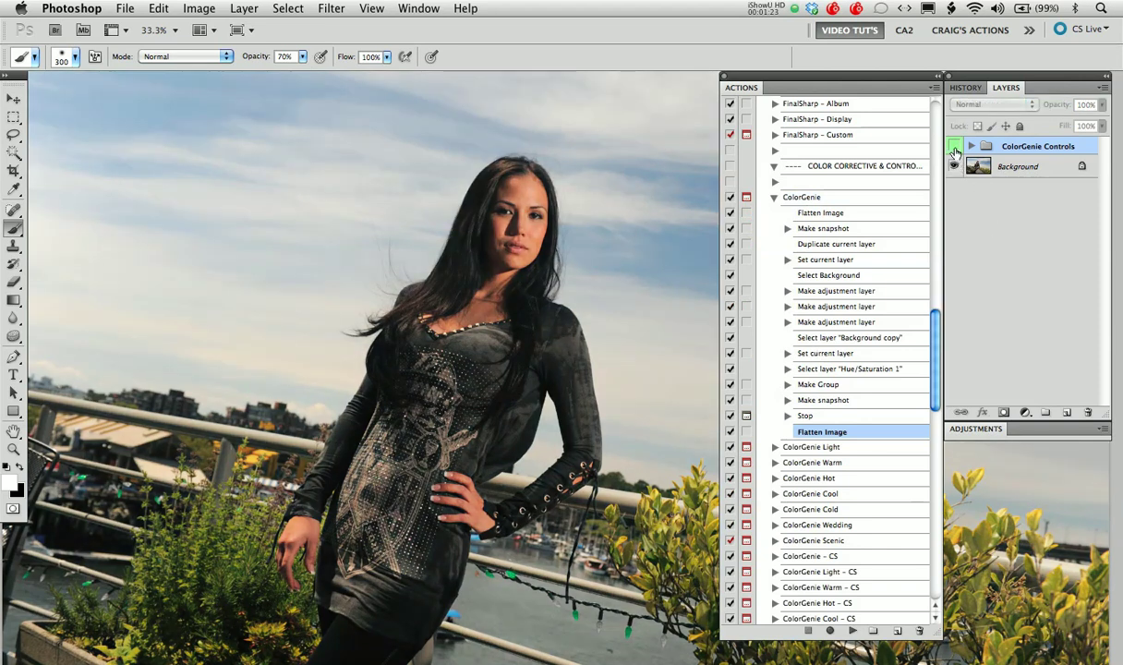
{"action": "left_click", "coordinate": [954, 146]}
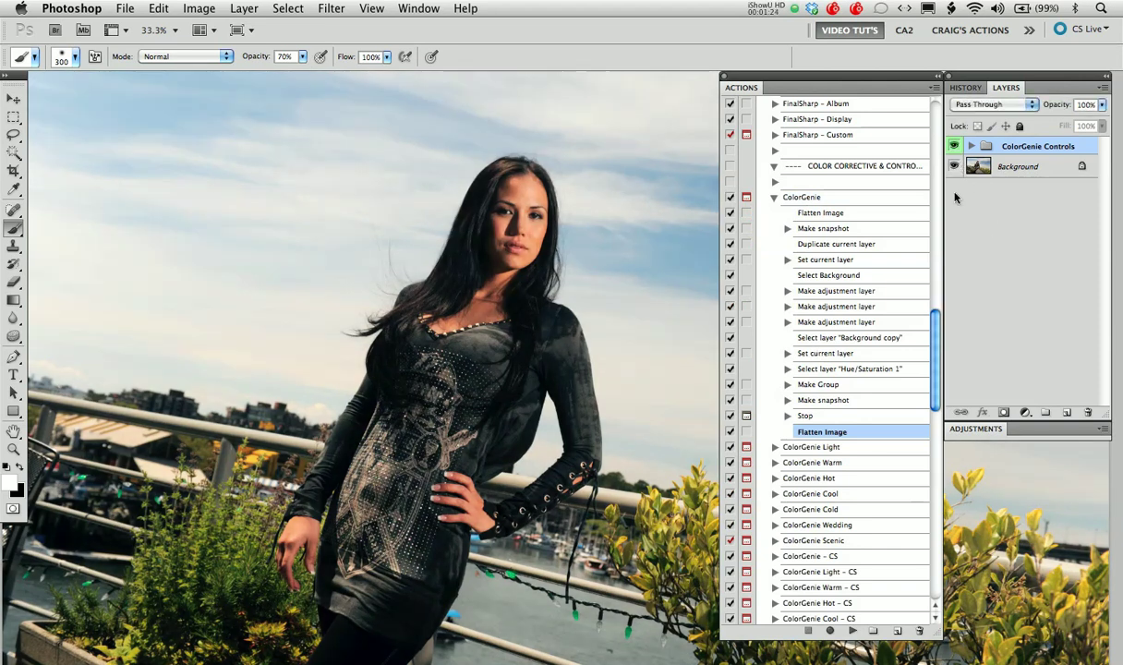
{"action": "left_click", "coordinate": [968, 146]}
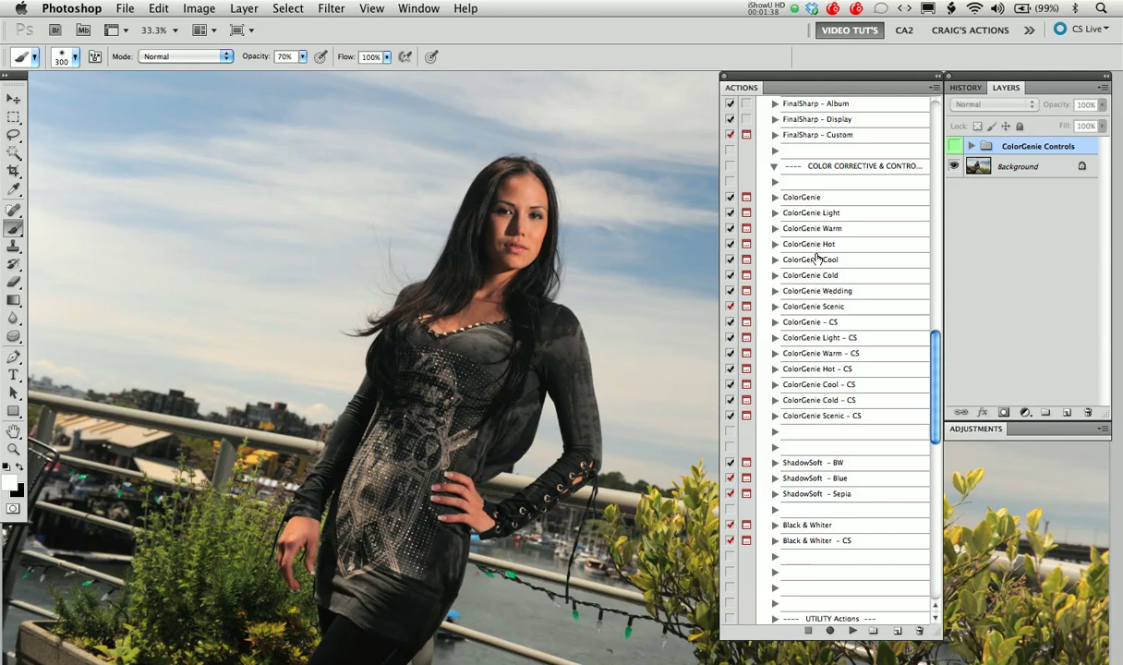
Play the ColorGenie Scenic action up to its fine-tuning pause and compare the photo with its control group hidden and shown.
{"action": "left_click", "coordinate": [818, 306]}
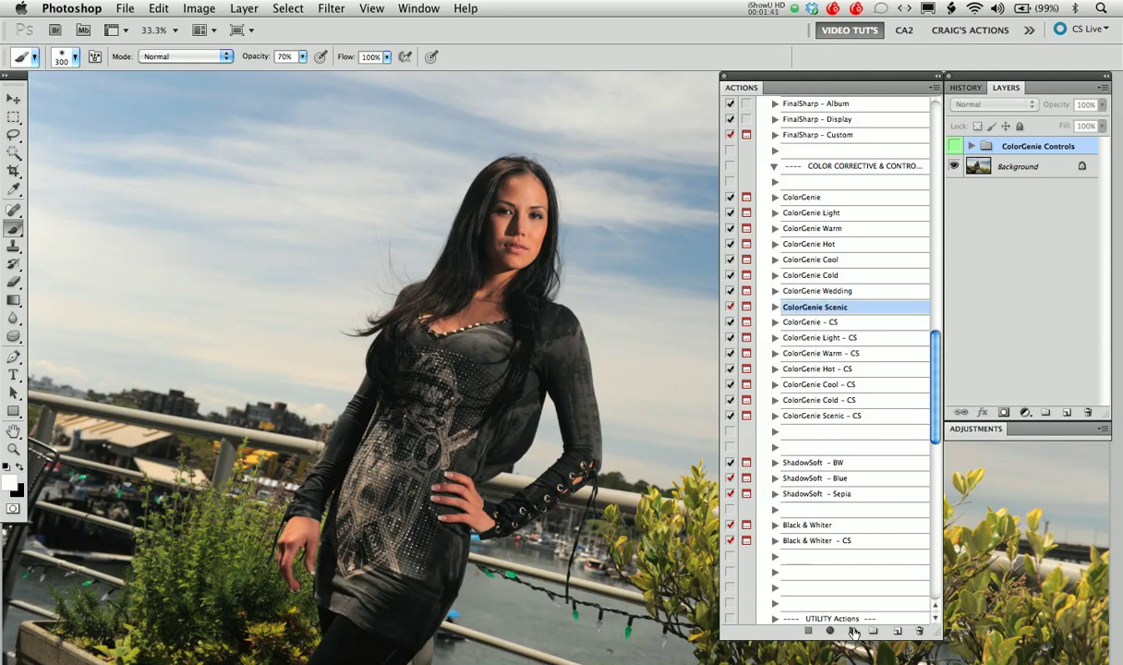
{"action": "left_click", "coordinate": [854, 632]}
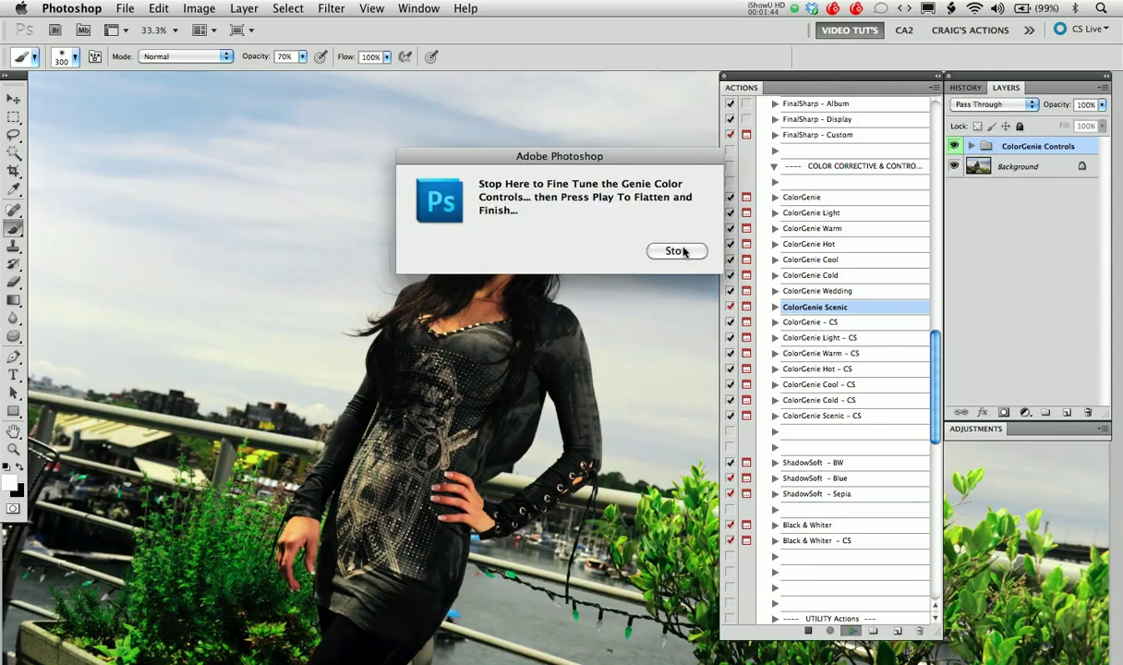
{"action": "left_click", "coordinate": [677, 251]}
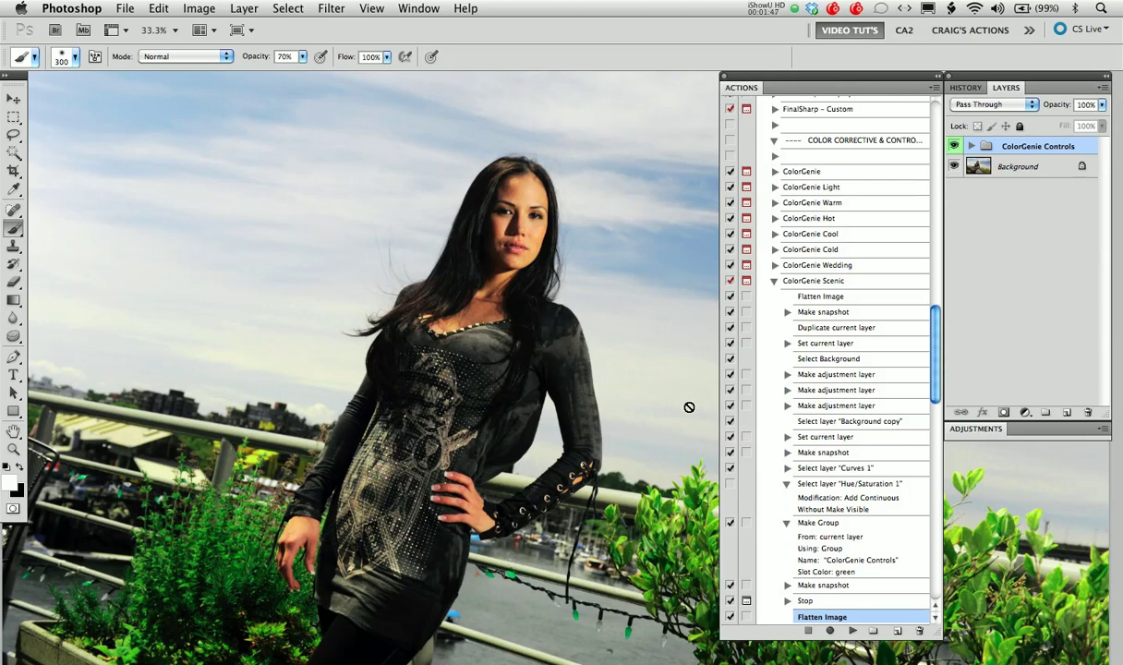
{"action": "left_click", "coordinate": [954, 148]}
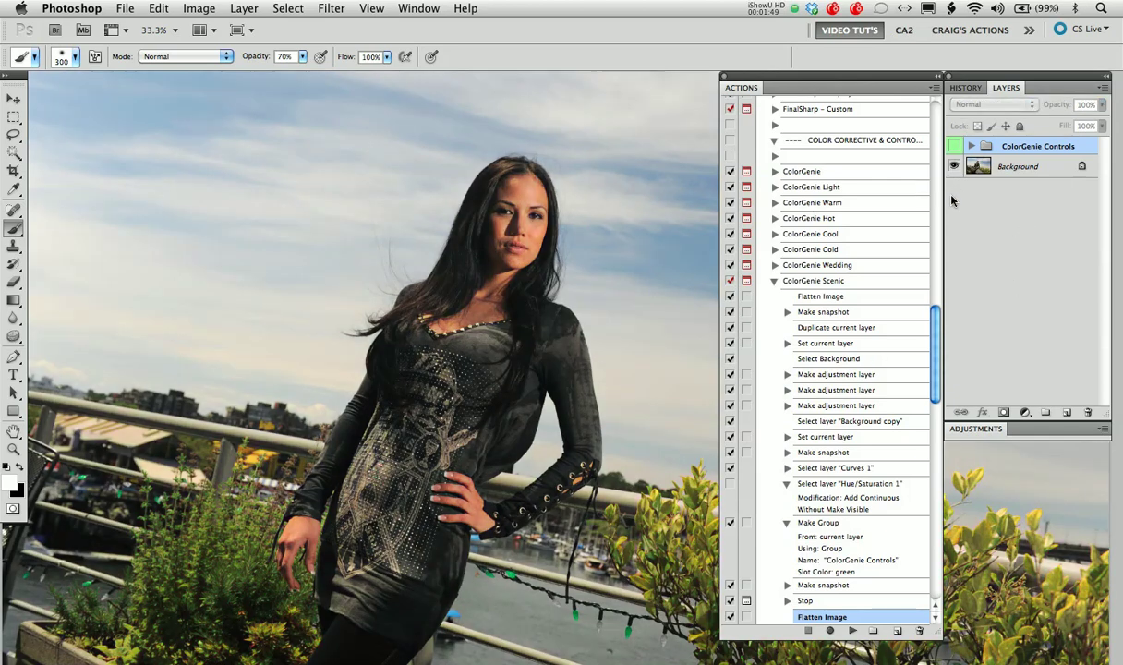
{"action": "left_click", "coordinate": [954, 149]}
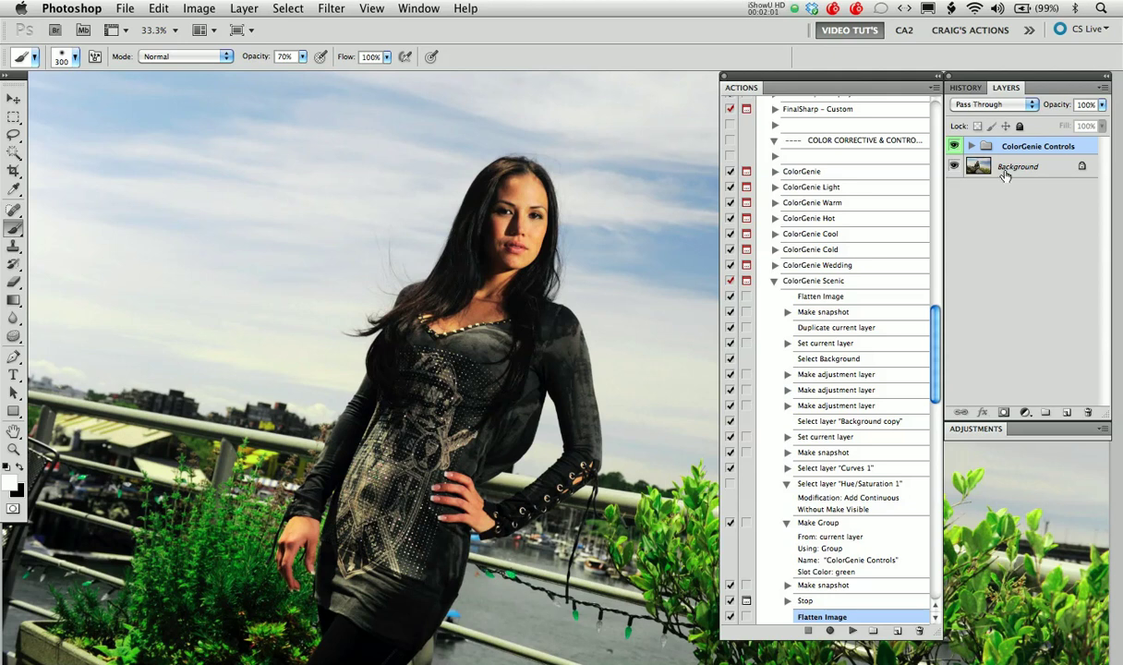
Try deleting the ColorGenie Controls group, undo the deletion, and hide the group instead.
{"action": "left_click_drag", "start_coordinate": [1023, 149], "coordinate": [1087, 412]}
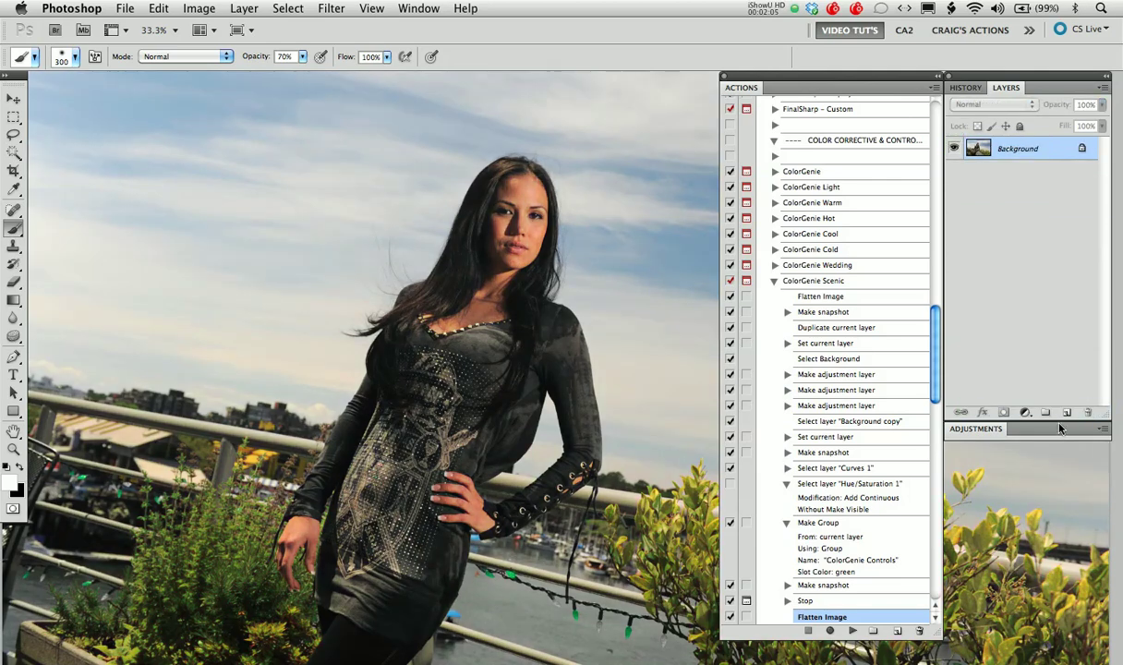
{"action": "key", "text": "ctrl+z"}
{"action": "left_click", "coordinate": [954, 146]}
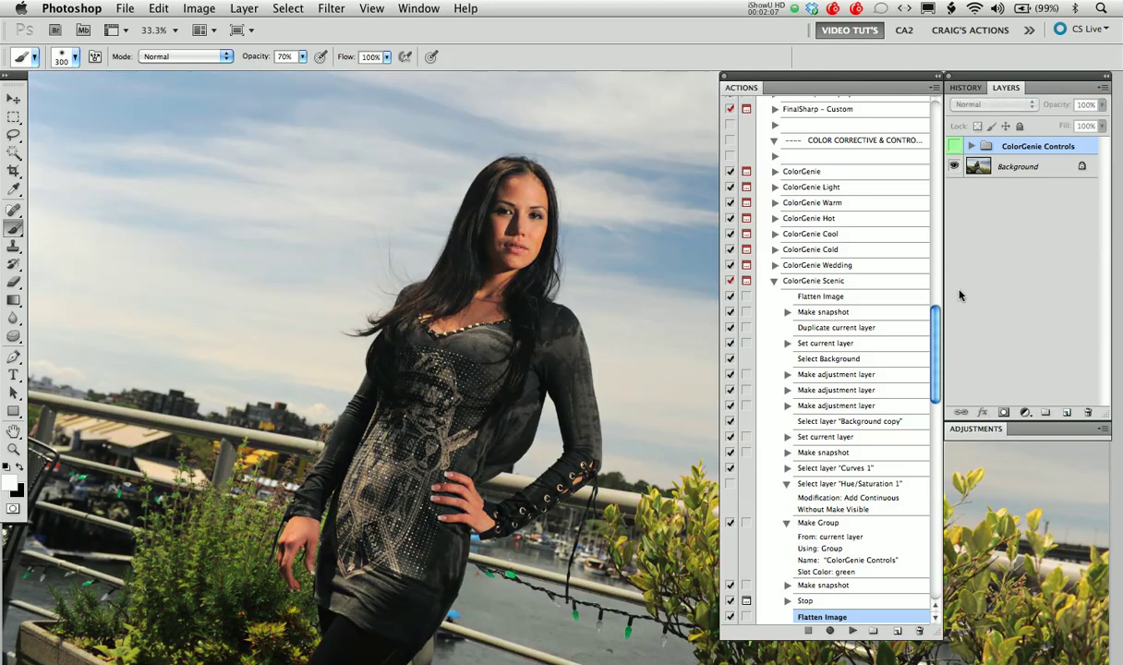
Play the ColorGenie Cold action up to its fine-tuning pause and check the photo against the version without its control group.
{"action": "left_click", "coordinate": [774, 280]}
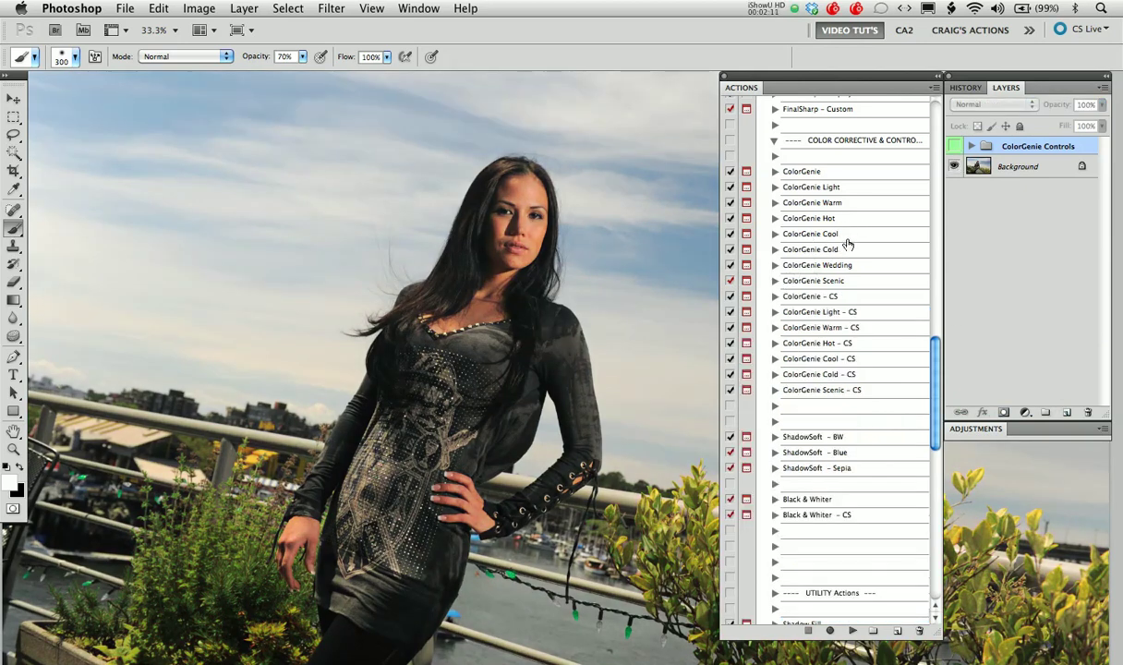
{"action": "left_click", "coordinate": [835, 252]}
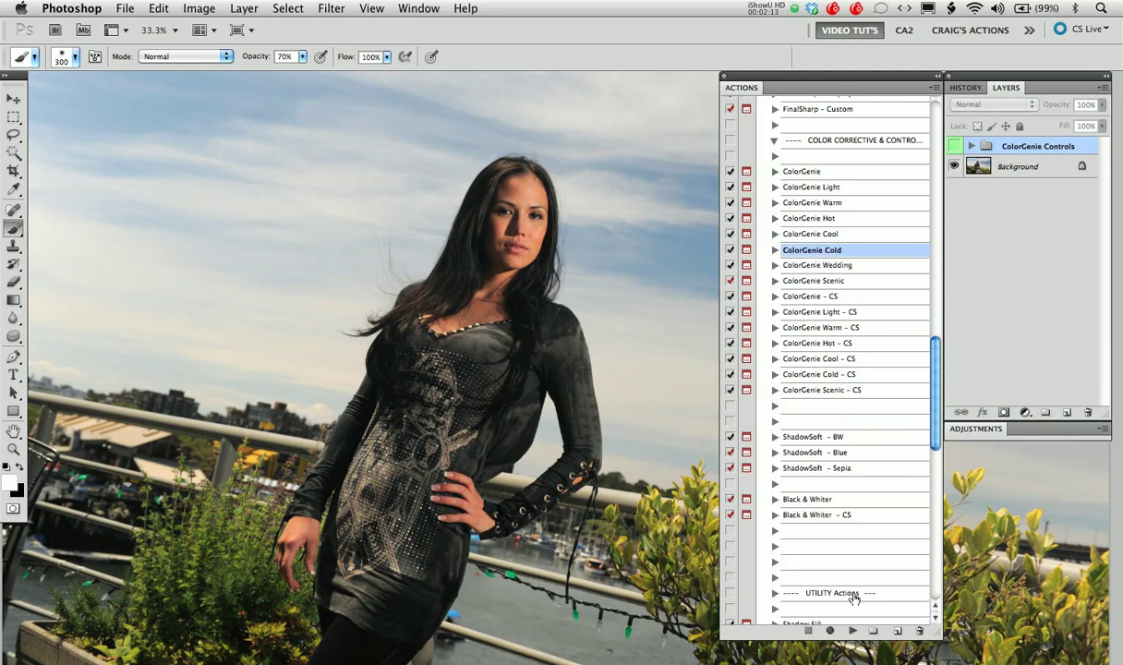
{"action": "left_click", "coordinate": [852, 629]}
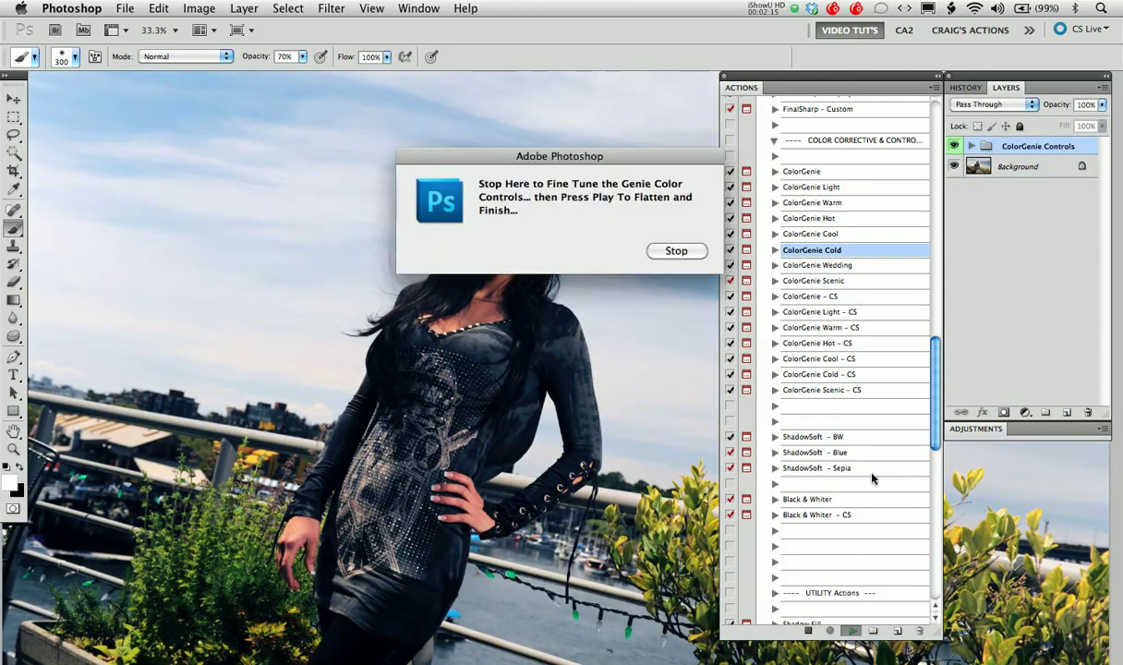
{"action": "left_click", "coordinate": [676, 251]}
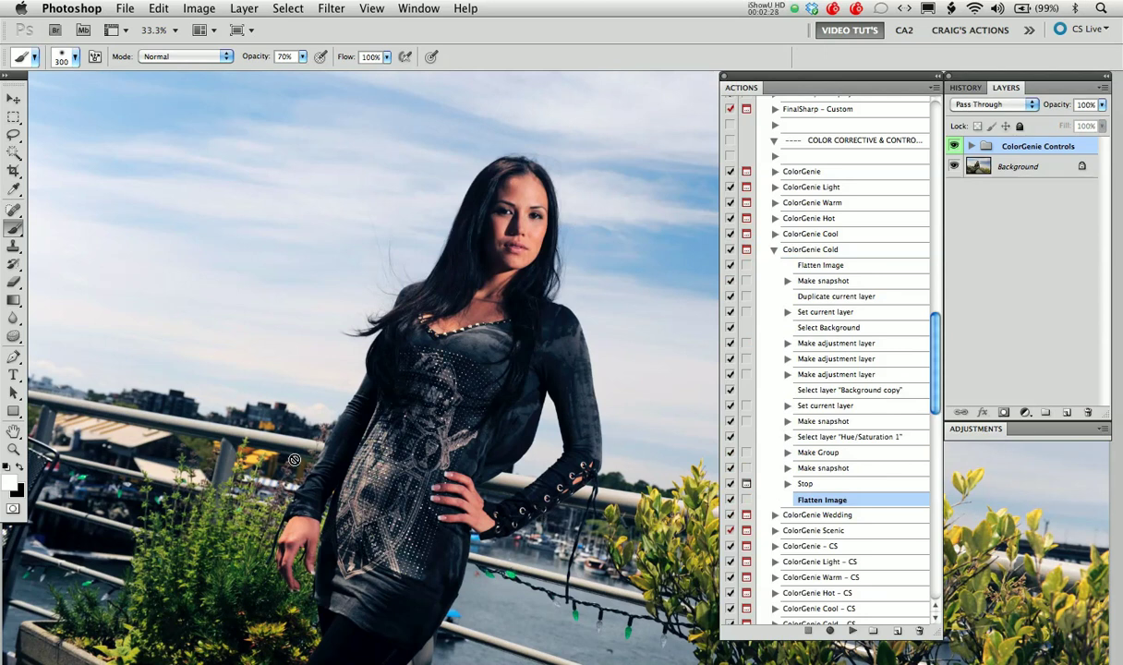
{"action": "left_click", "coordinate": [954, 146]}
Open the Save As dialog for a layered Photoshop file and dismiss it without saving.
{"action": "key", "text": "super+shift+s"}
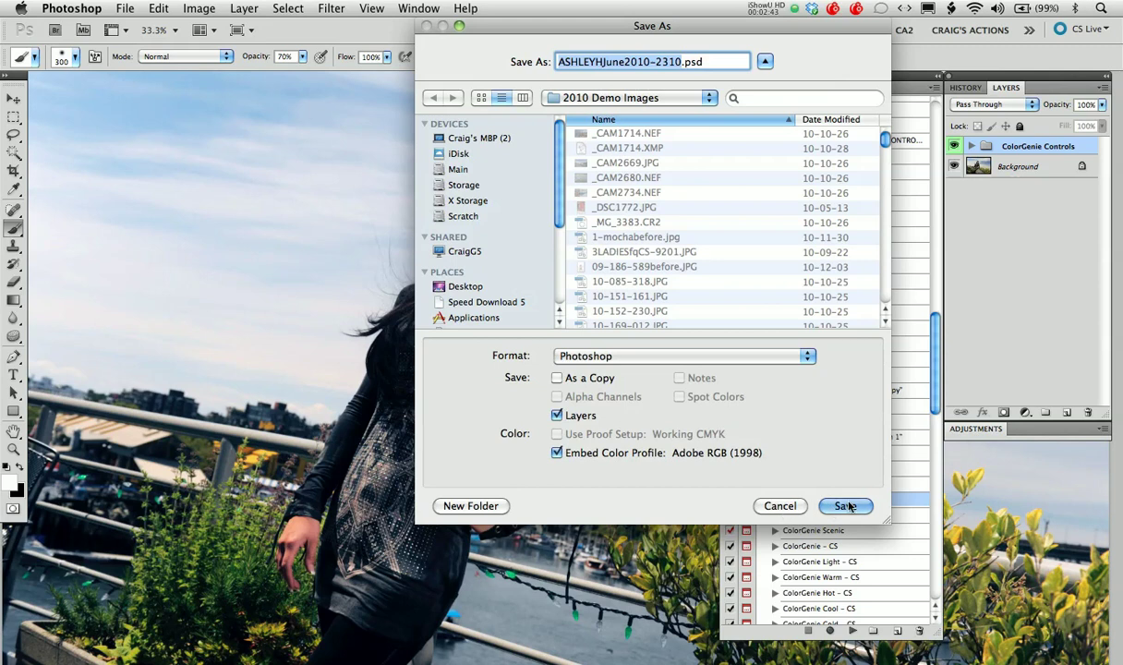
{"action": "left_click", "coordinate": [781, 506]}
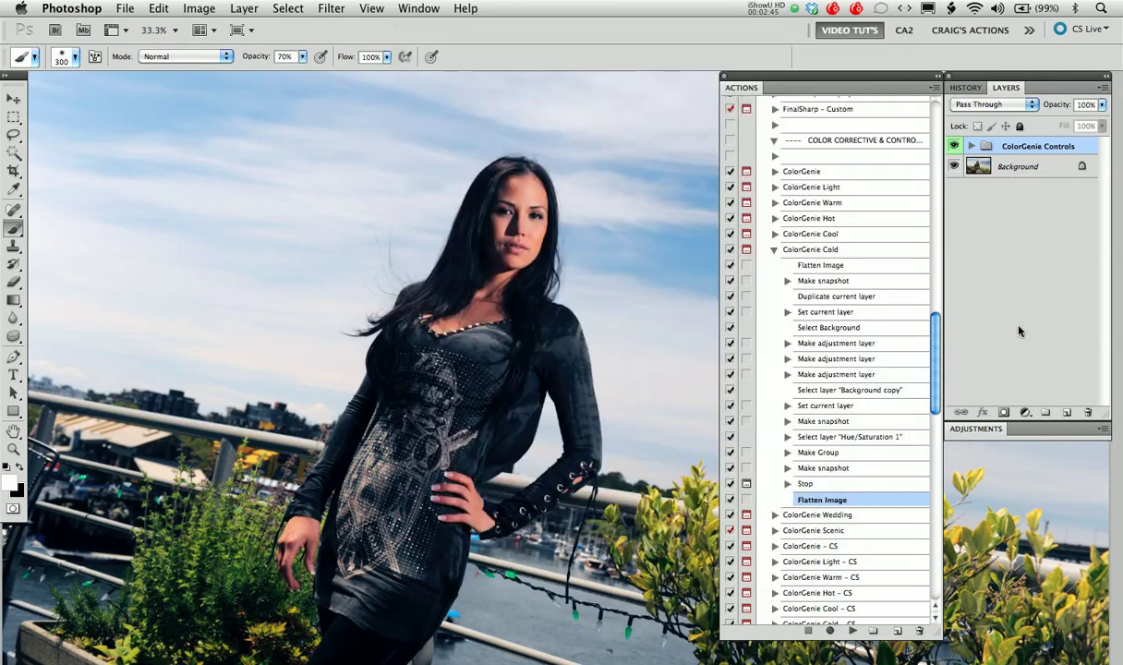
Compare the ColorGenie, ColorGenie Scenic and ColorGenie Cold after snapshots in the history, ending on ColorGenie Cold, and return to the layers.
{"action": "left_click", "coordinate": [967, 90]}
{"action": "scroll", "coordinate": [1043, 205], "scroll_direction": "up", "scroll_amount": 5}
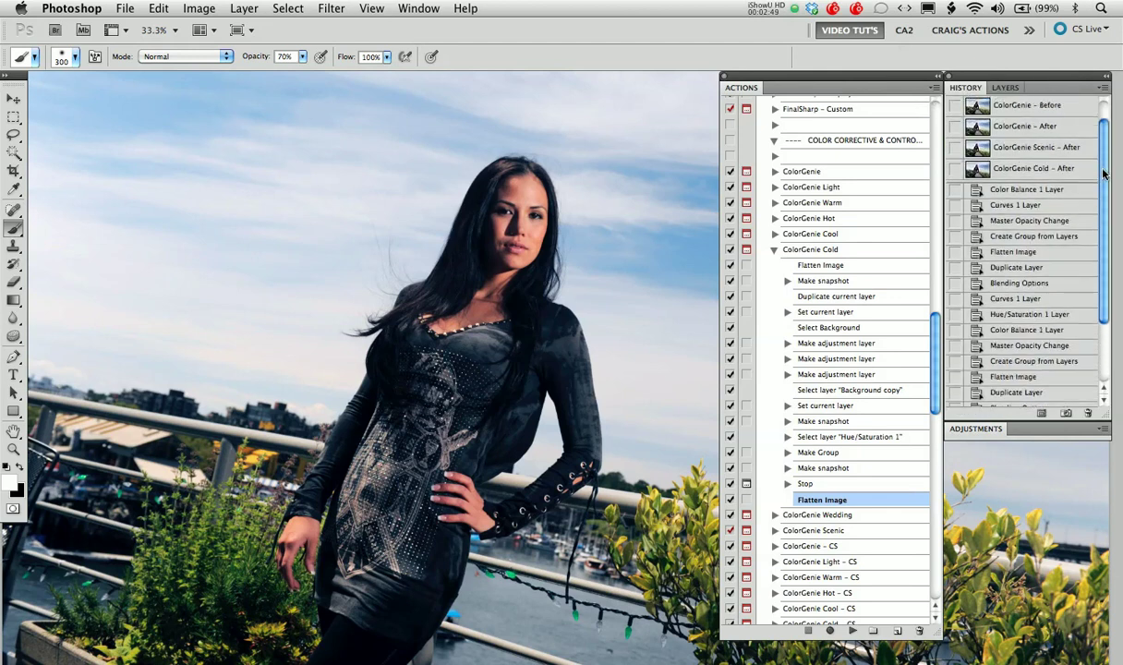
{"action": "left_click", "coordinate": [984, 108]}
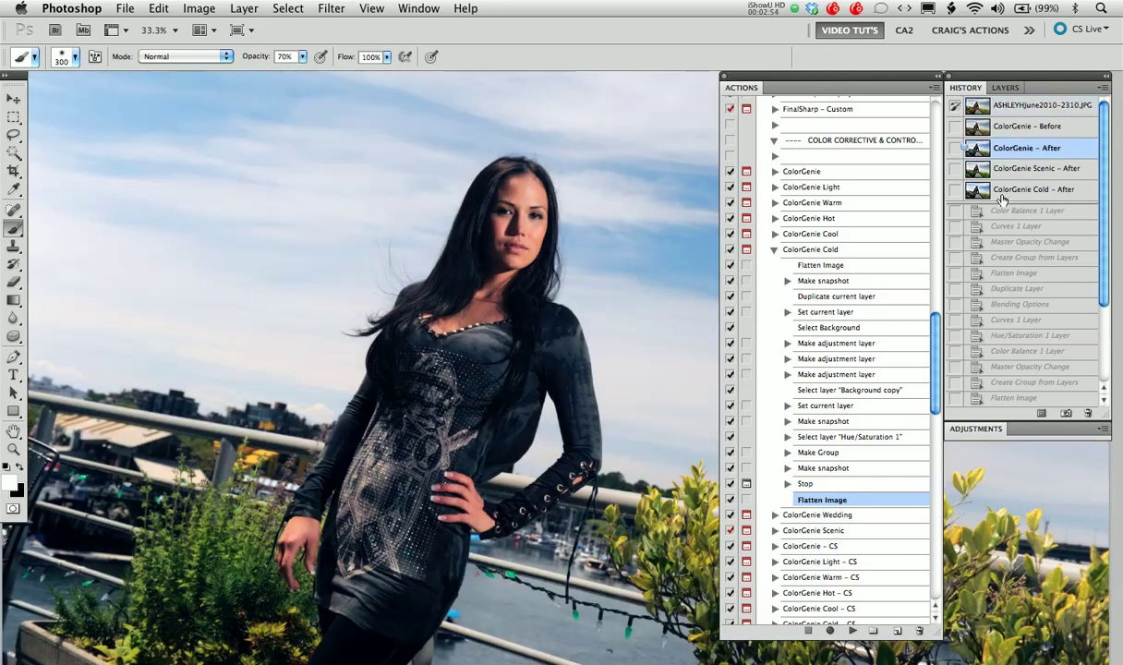
{"action": "left_click", "coordinate": [979, 147]}
{"action": "left_click", "coordinate": [1014, 170]}
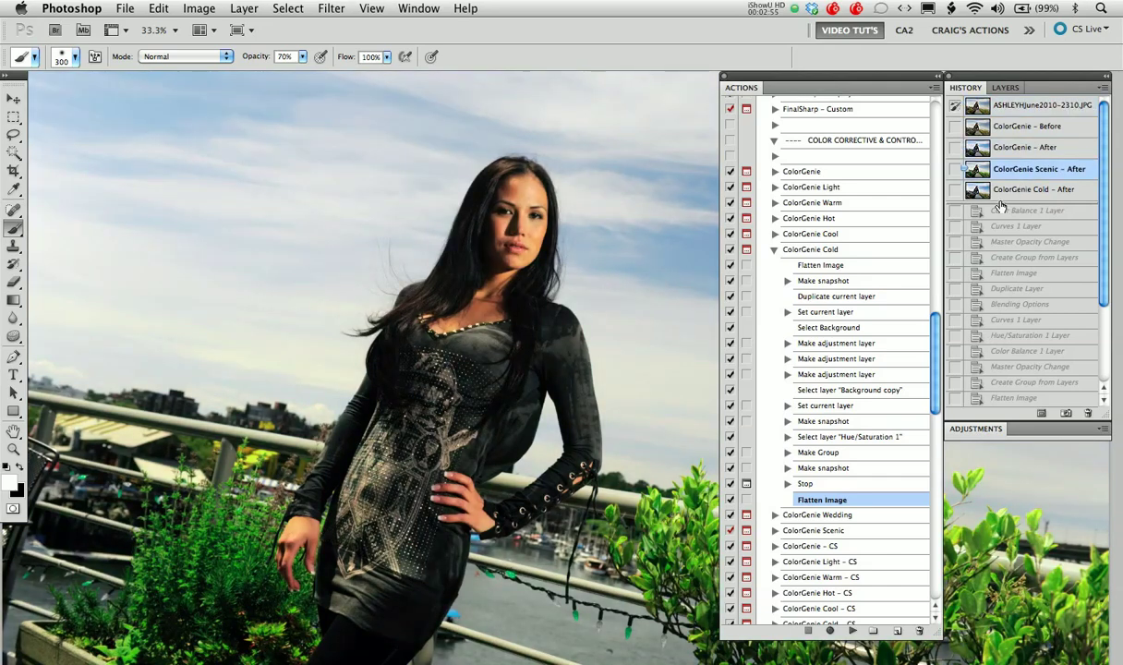
{"action": "left_click", "coordinate": [1014, 189]}
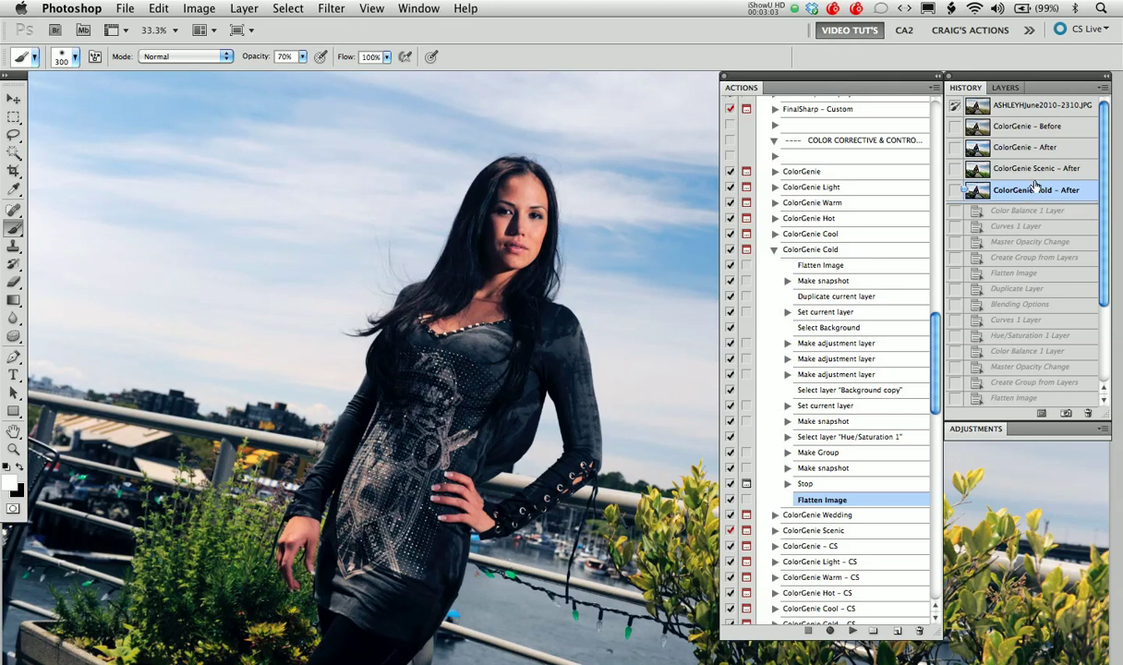
{"action": "left_click", "coordinate": [974, 168]}
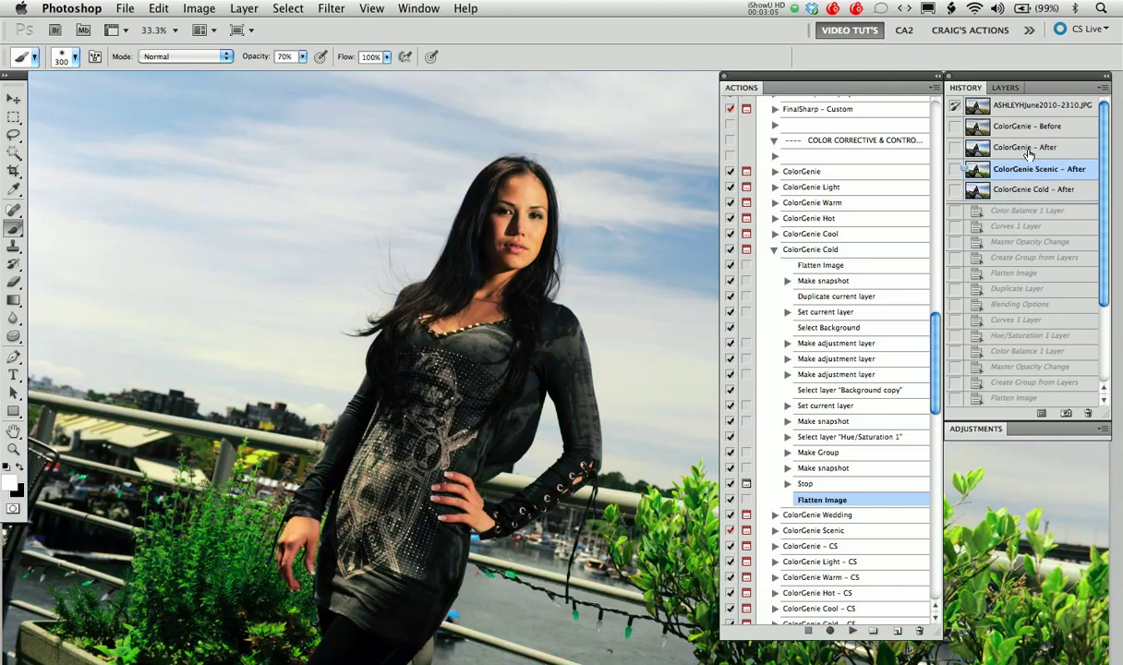
{"action": "left_click", "coordinate": [974, 190]}
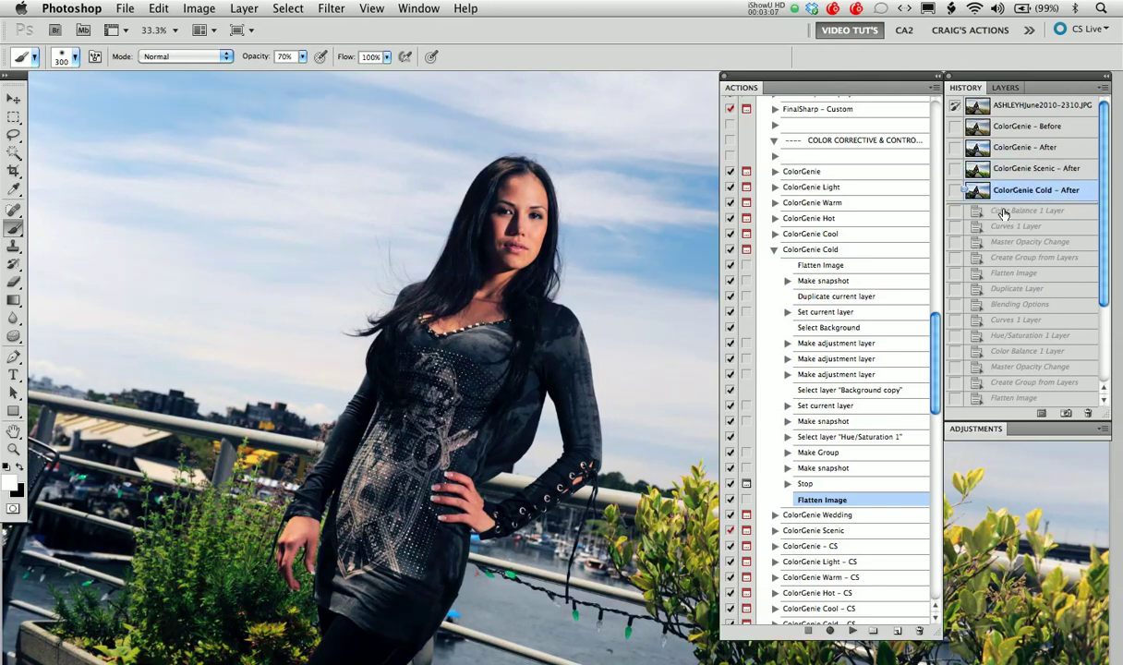
{"action": "left_click", "coordinate": [968, 148]}
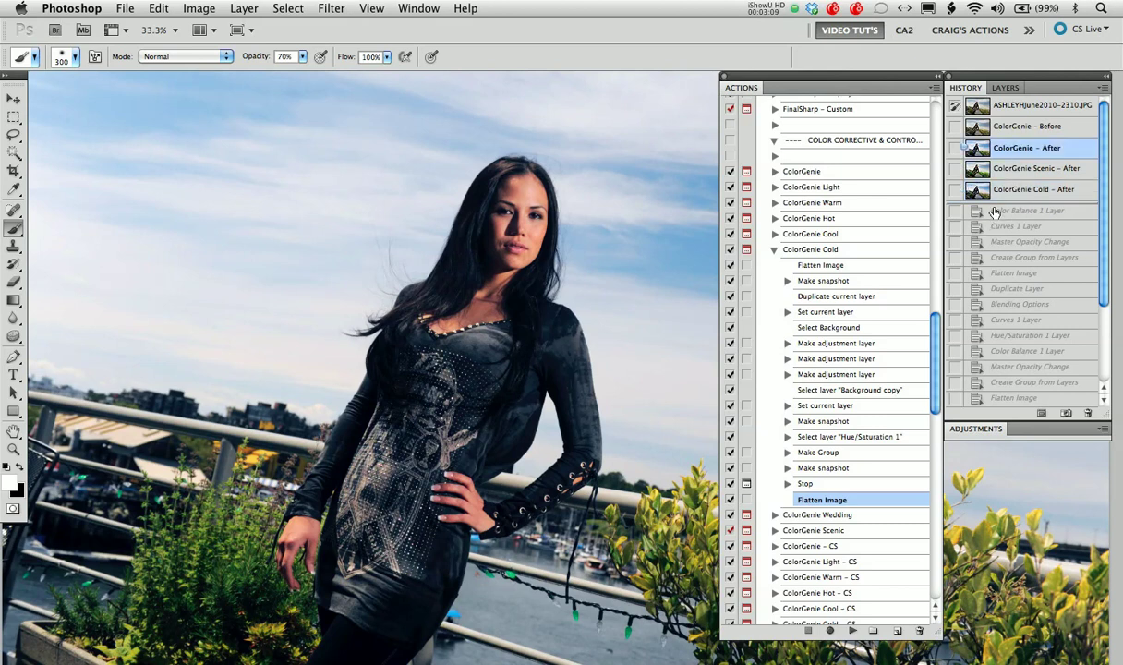
{"action": "left_click", "coordinate": [963, 190]}
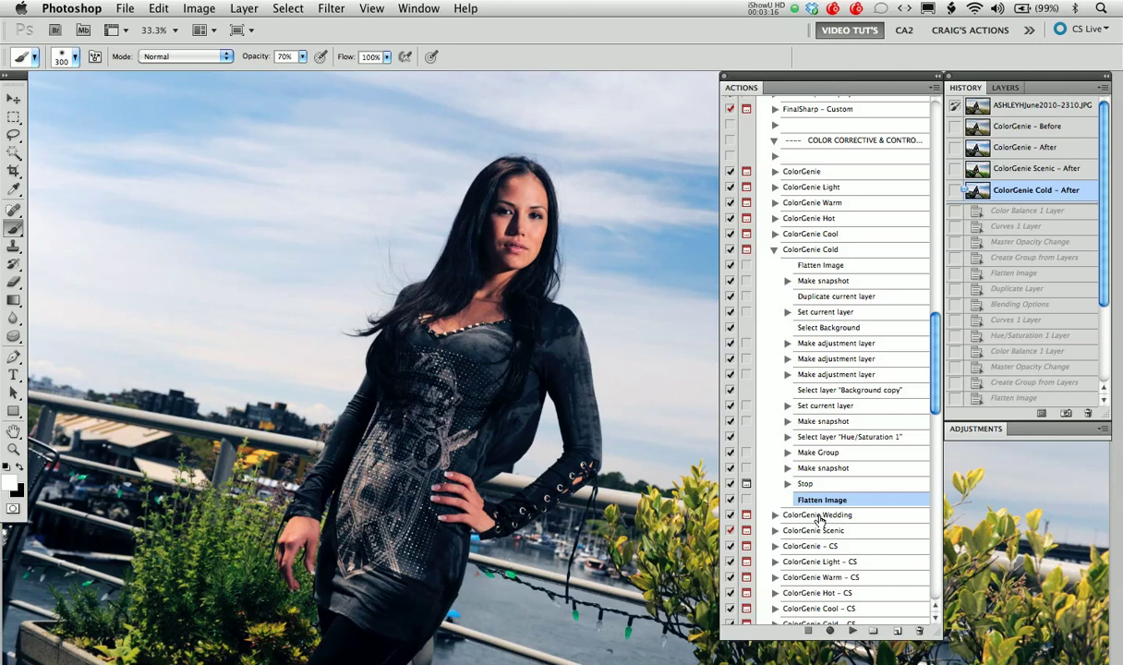
{"action": "key", "text": "F7"}
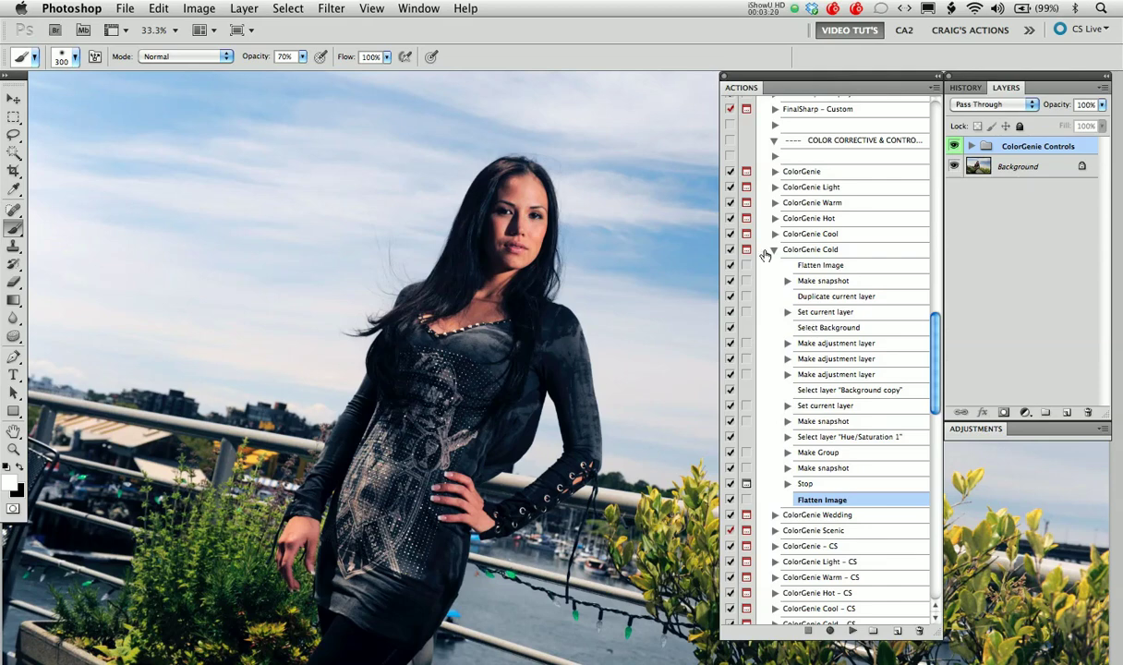
Play the FlashLight action, accept a High Pass radius of 40 pixels, and continue through its messages to the painting stage.
{"action": "left_click_drag", "start_coordinate": [936, 371], "coordinate": [941, 238]}
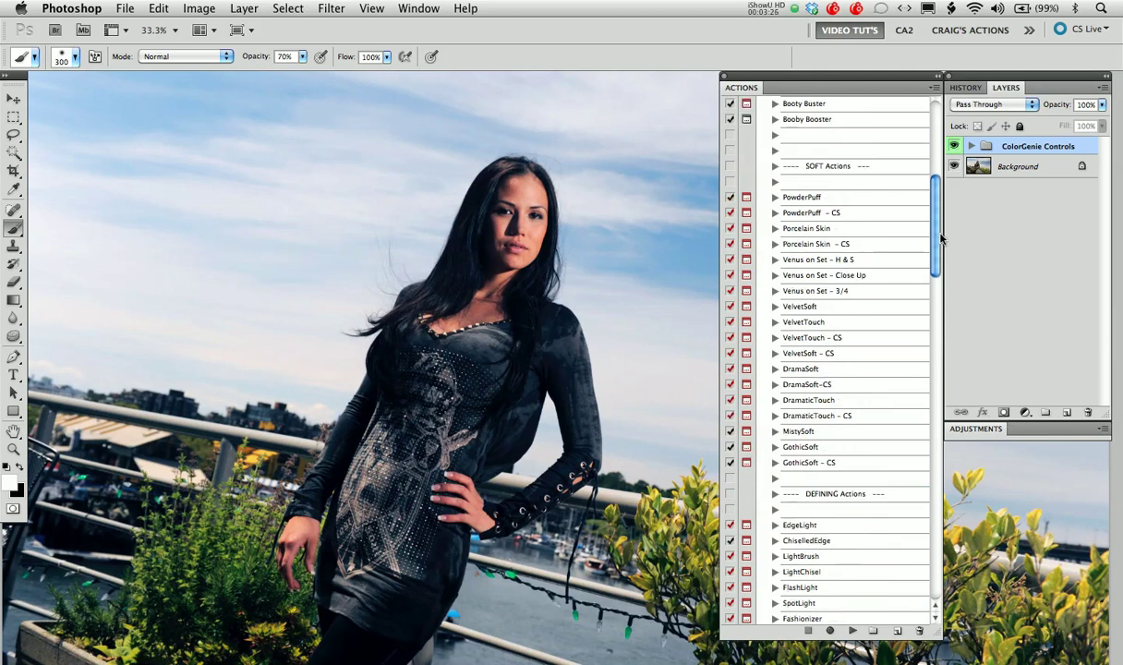
{"action": "scroll", "coordinate": [941, 238], "scroll_direction": "down", "scroll_amount": 4}
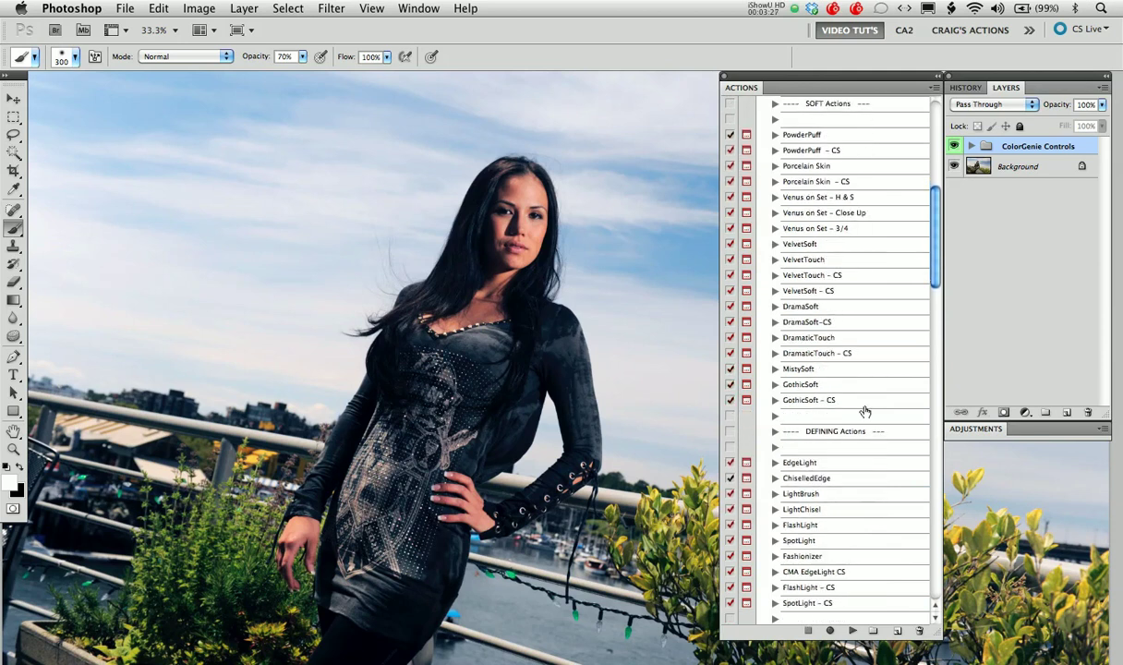
{"action": "left_click", "coordinate": [805, 524]}
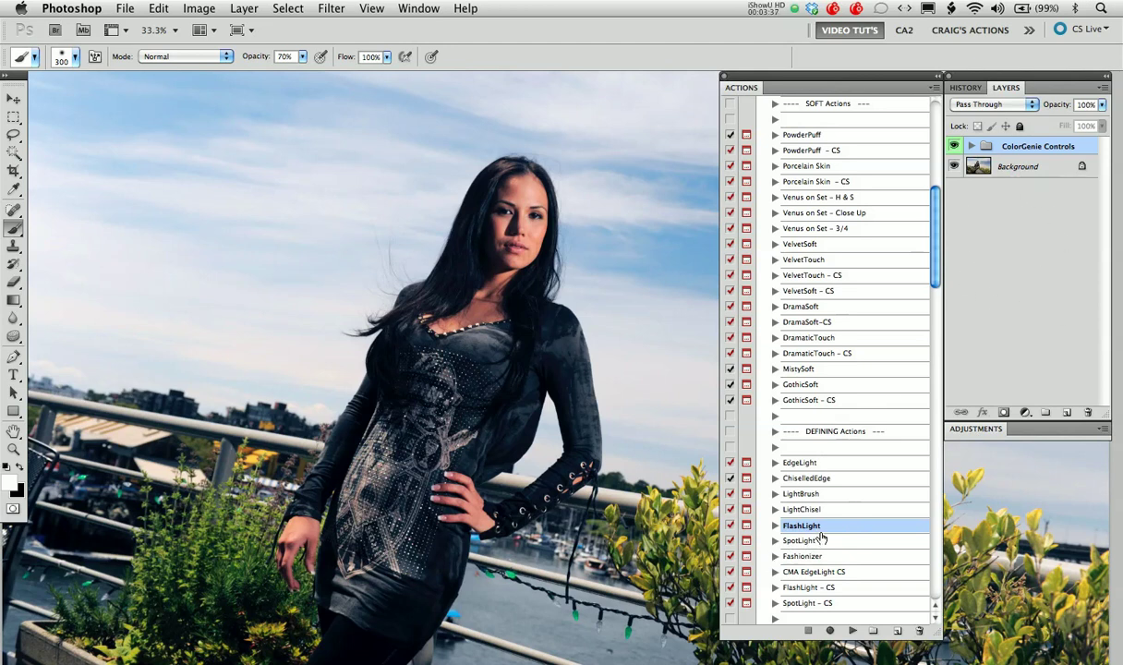
{"action": "left_click", "coordinate": [851, 629]}
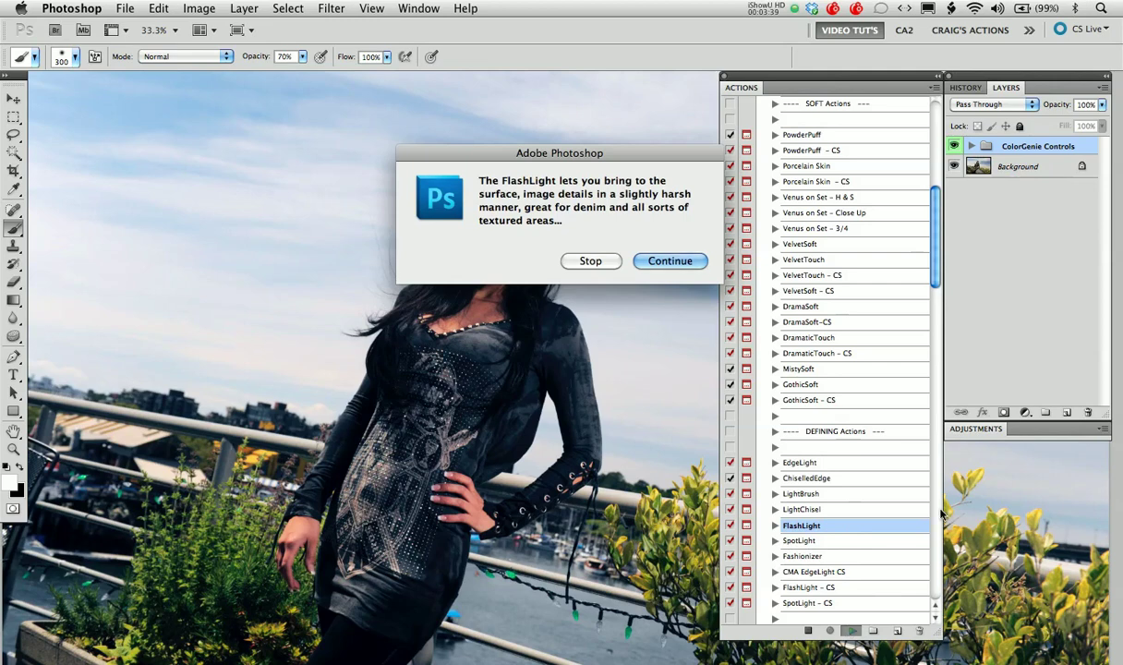
{"action": "left_click", "coordinate": [674, 257]}
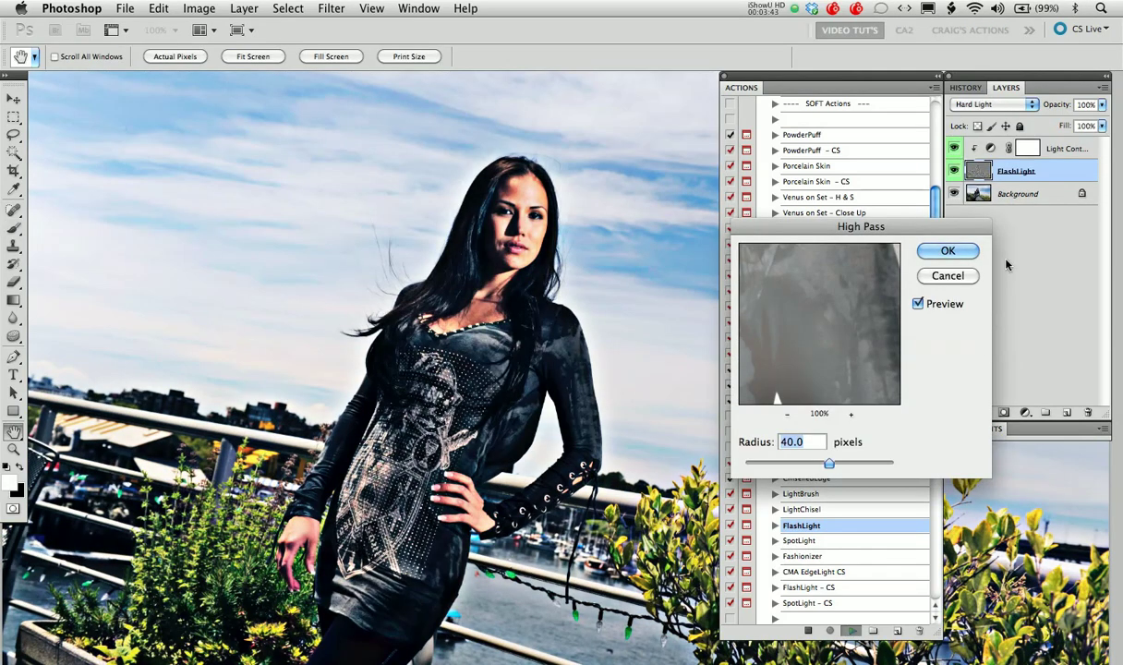
{"action": "left_click", "coordinate": [954, 253]}
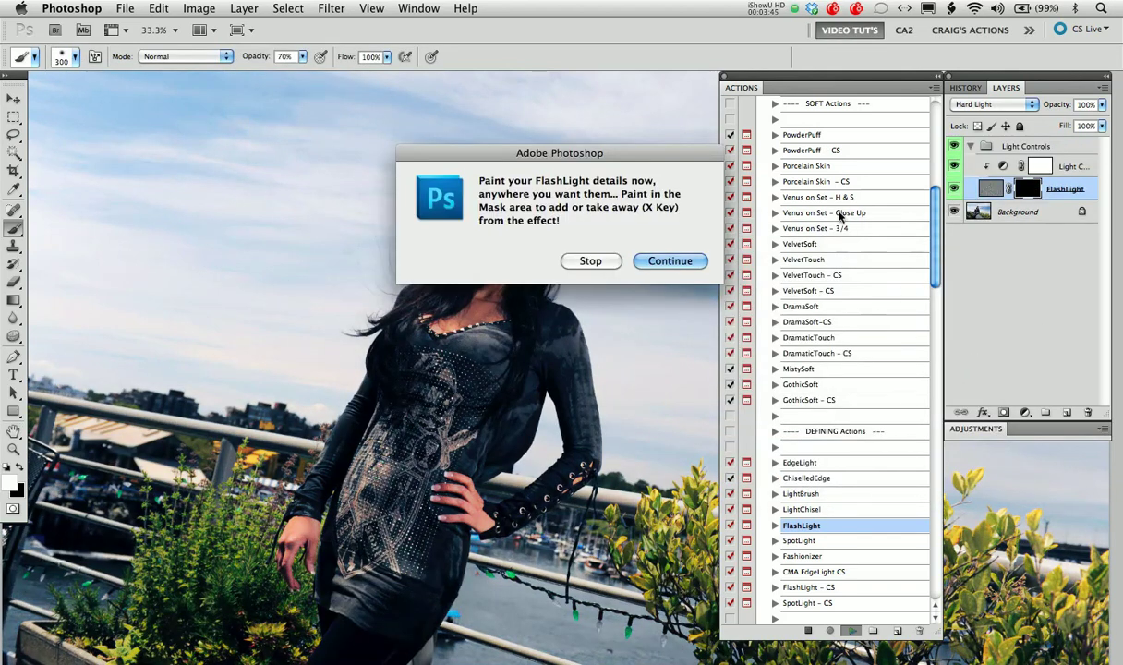
{"action": "left_click", "coordinate": [678, 261]}
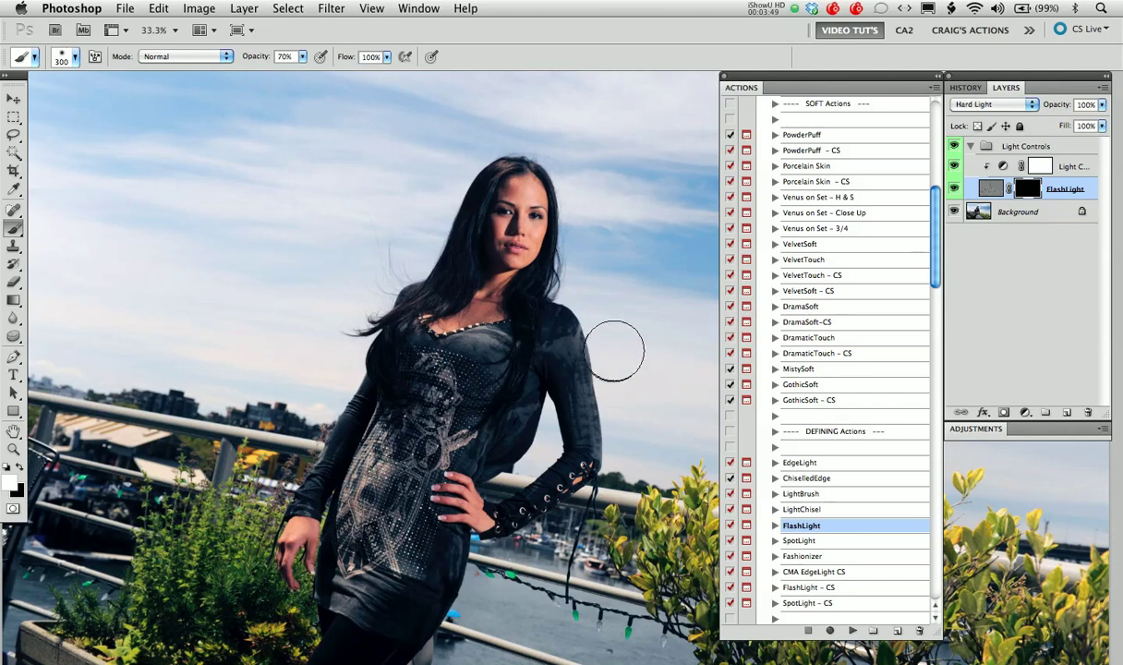
Paint the FlashLight effect into its layer mask over the dress and the foliage on both sides of the woman.
{"action": "mouse_move", "coordinate": [230, 499]}
{"action": "left_mouse_down"}
{"action": "mouse_move", "coordinate": [182, 575]}
{"action": "mouse_move", "coordinate": [222, 606]}
{"action": "mouse_move", "coordinate": [244, 567]}
{"action": "mouse_move", "coordinate": [181, 589]}
{"action": "mouse_move", "coordinate": [157, 623]}
{"action": "mouse_move", "coordinate": [207, 529]}
{"action": "mouse_move", "coordinate": [239, 510]}
{"action": "mouse_move", "coordinate": [247, 552]}
{"action": "mouse_move", "coordinate": [450, 432]}
{"action": "mouse_move", "coordinate": [408, 433]}
{"action": "mouse_move", "coordinate": [402, 396]}
{"action": "mouse_move", "coordinate": [490, 393]}
{"action": "mouse_move", "coordinate": [456, 421]}
{"action": "mouse_move", "coordinate": [578, 305]}
{"action": "mouse_move", "coordinate": [570, 335]}
{"action": "left_mouse_up"}
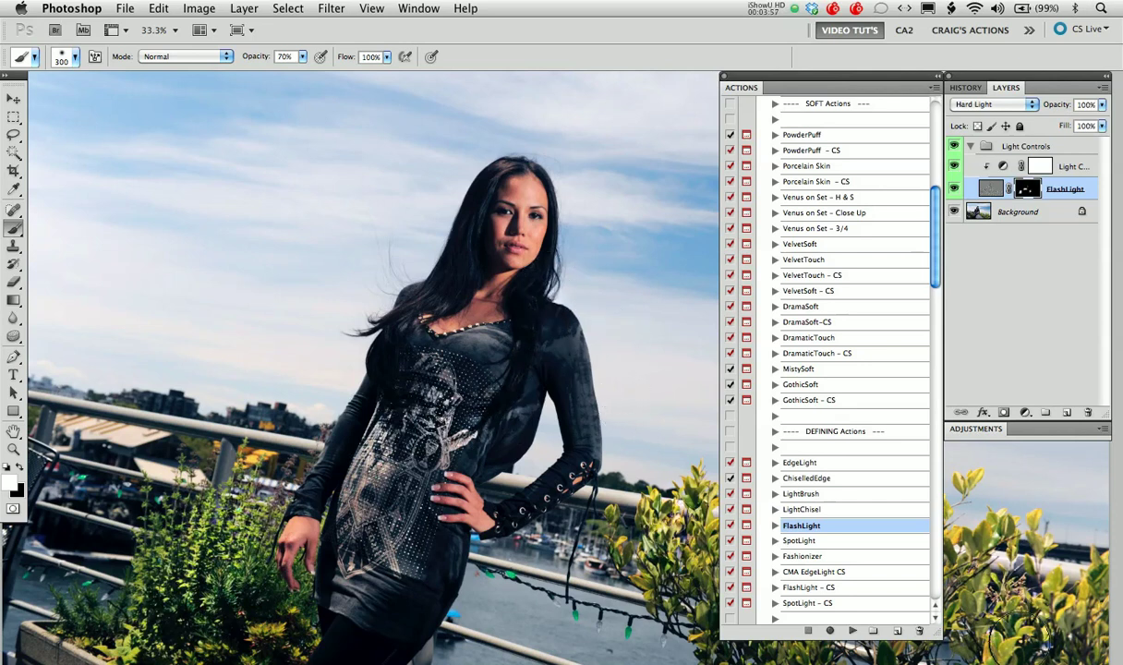
{"action": "scroll", "coordinate": [594, 434], "scroll_direction": "right", "scroll_amount": 5}
{"action": "scroll", "coordinate": [594, 434], "scroll_direction": "down", "scroll_amount": 2}
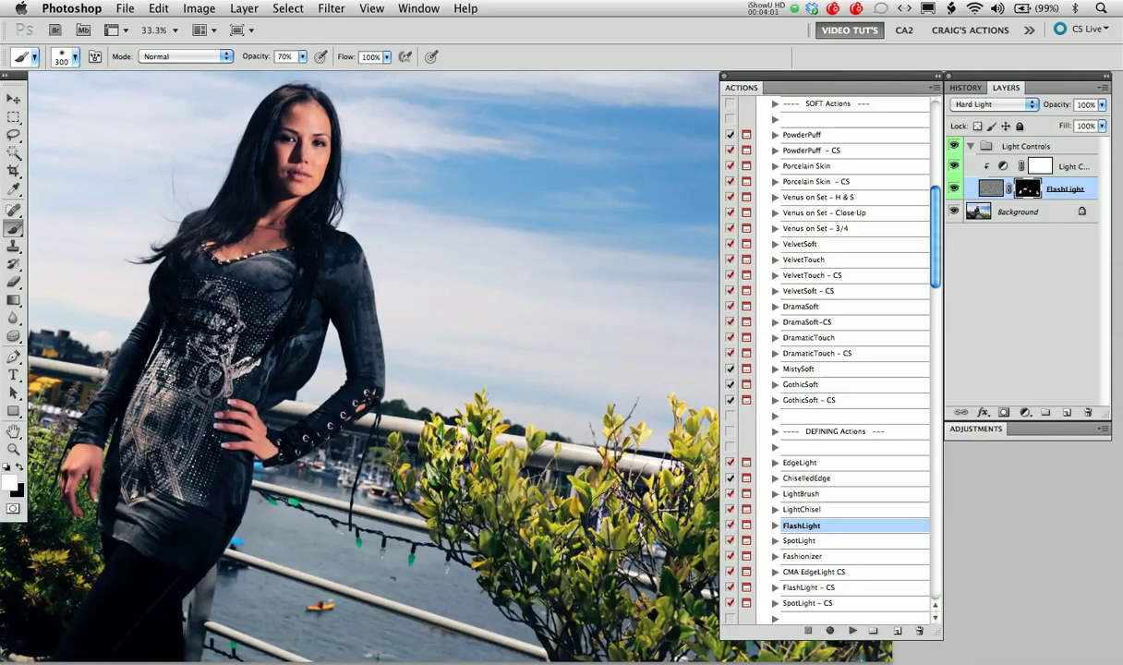
{"action": "left_click_drag", "start_coordinate": [318, 286], "coordinate": [545, 366]}
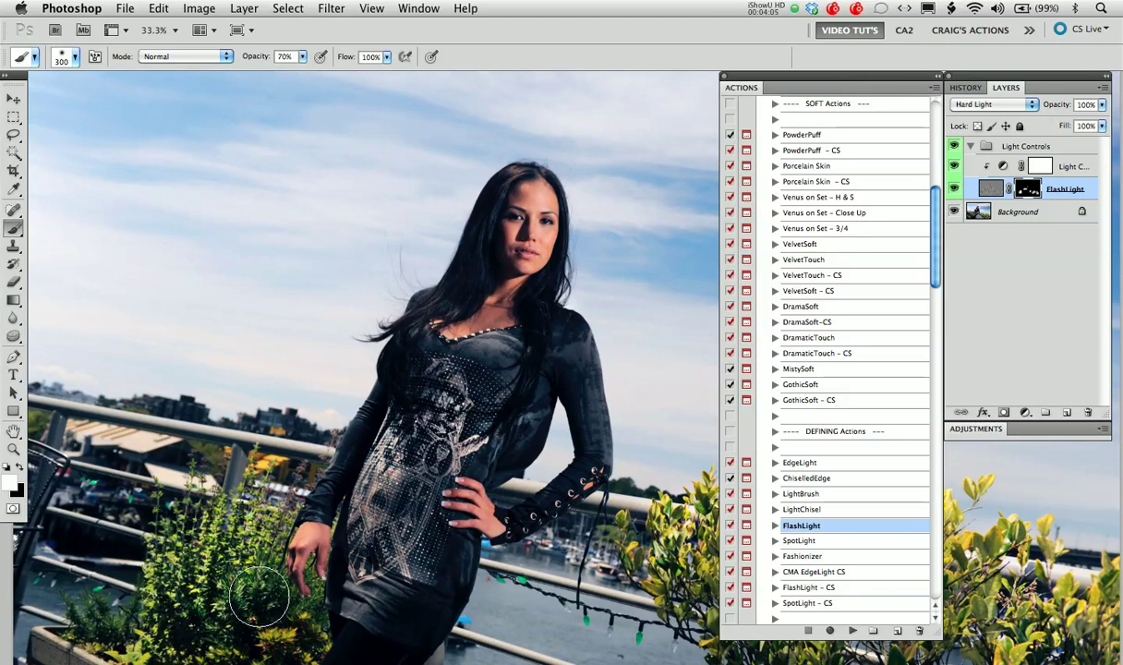
Reduce the FlashLight layer's opacity to 69% and collapse the Light Controls group.
{"action": "left_click", "coordinate": [971, 147]}
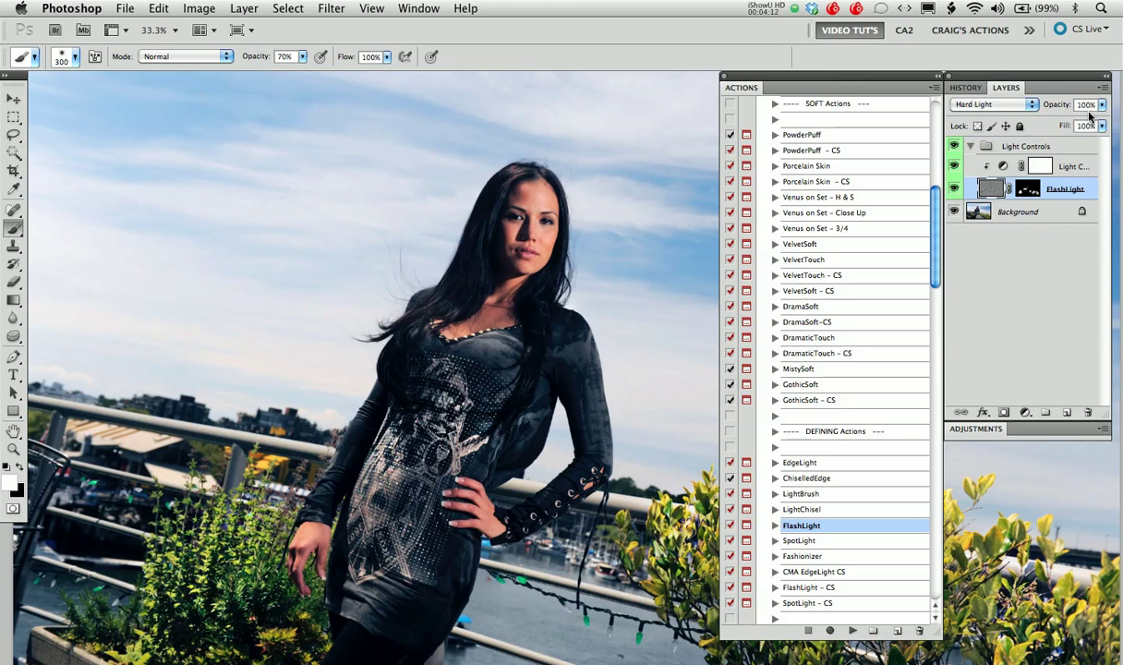
{"action": "left_click", "coordinate": [1102, 105]}
{"action": "mouse_move", "coordinate": [1100, 123]}
{"action": "left_mouse_down"}
{"action": "mouse_move", "coordinate": [1050, 123]}
{"action": "mouse_move", "coordinate": [1086, 121]}
{"action": "left_mouse_up"}
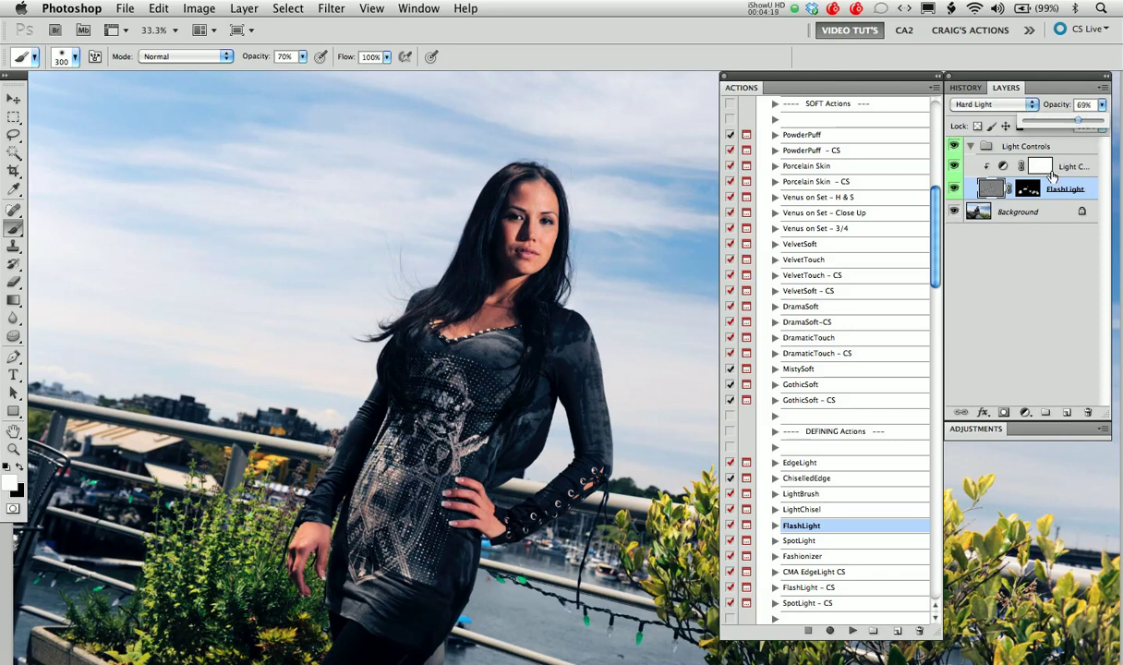
{"action": "left_click", "coordinate": [970, 146]}
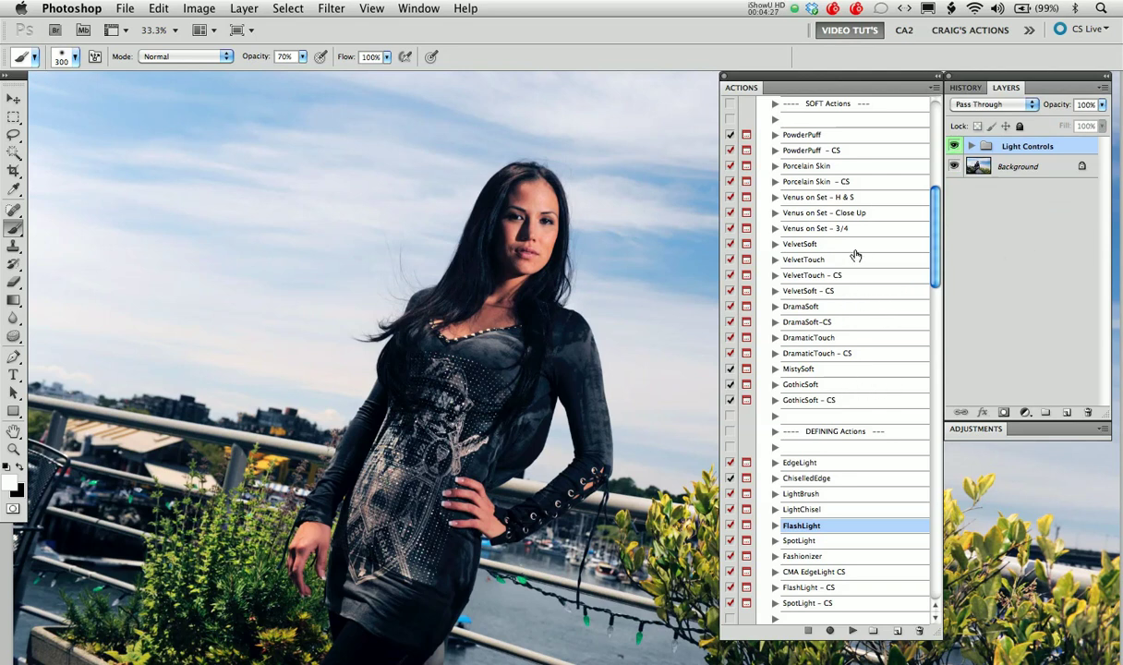
Play the VelvetSoft action and continue through its messages until the softening layer is ready for painting.
{"action": "left_click", "coordinate": [806, 244]}
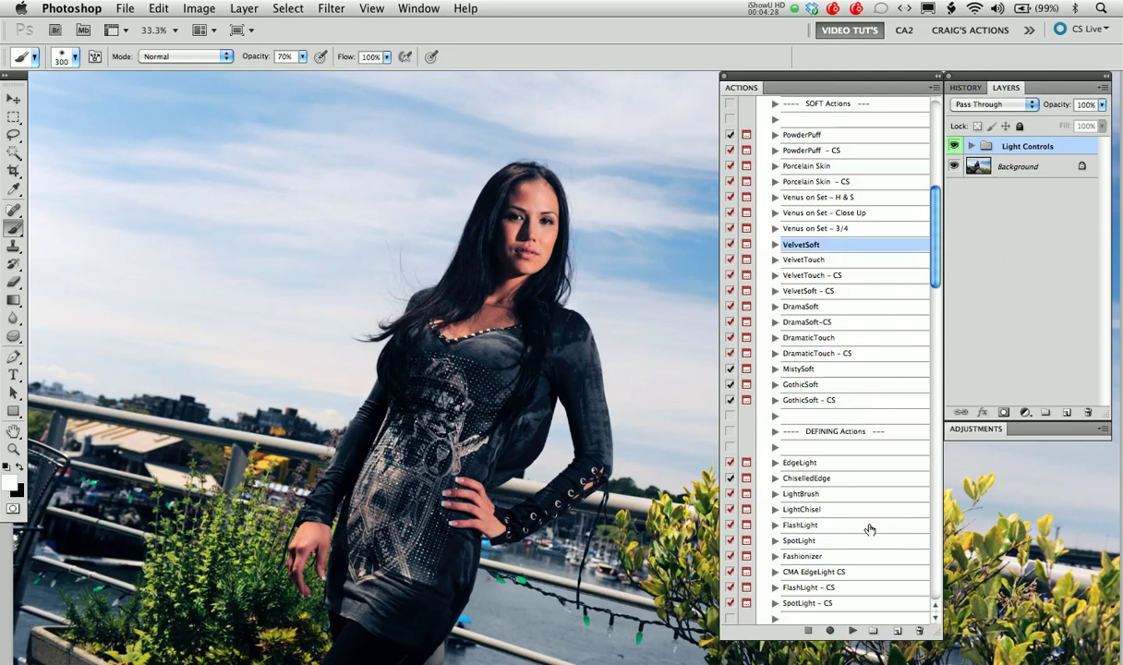
{"action": "left_click", "coordinate": [851, 632]}
{"action": "left_click", "coordinate": [654, 256]}
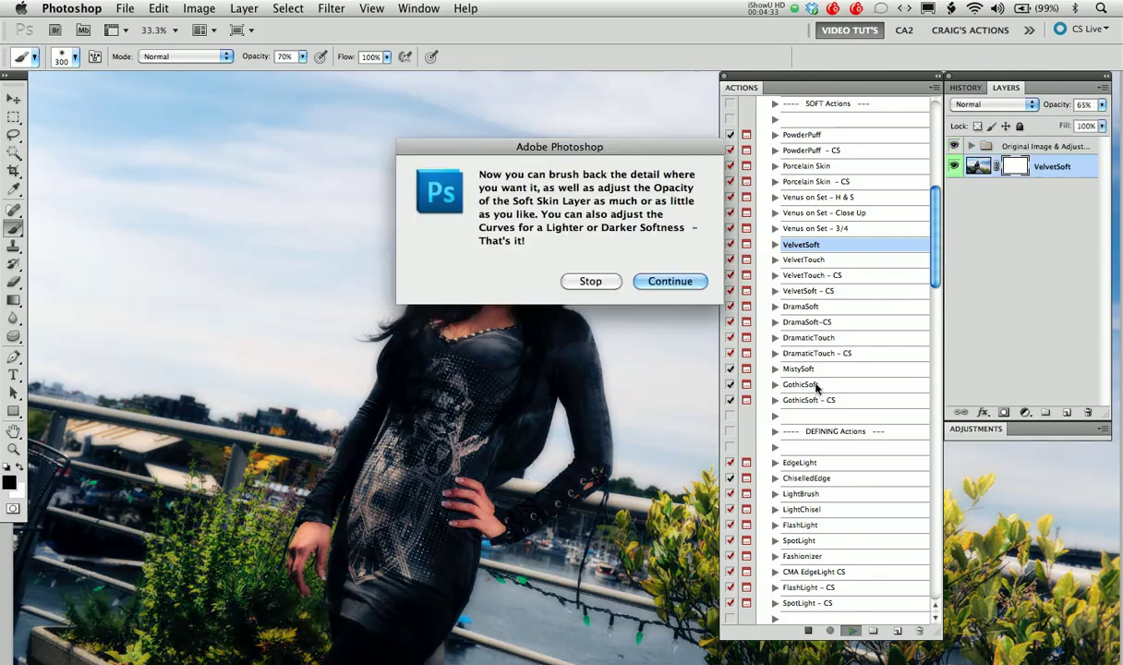
{"action": "left_click", "coordinate": [697, 278]}
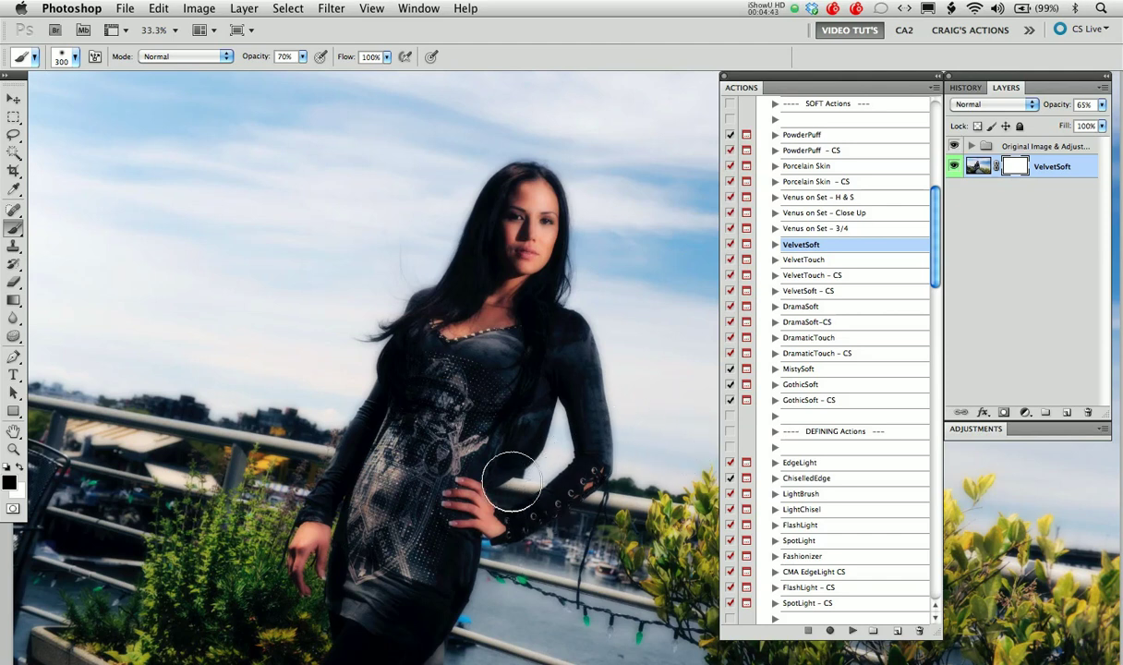
Brush detail back through the VelvetSoft mask over the woman and foliage, and compare the layer alone with the full image.
{"action": "mouse_move", "coordinate": [495, 274]}
{"action": "left_mouse_down"}
{"action": "mouse_move", "coordinate": [532, 202]}
{"action": "mouse_move", "coordinate": [543, 261]}
{"action": "mouse_move", "coordinate": [529, 196]}
{"action": "mouse_move", "coordinate": [521, 279]}
{"action": "mouse_move", "coordinate": [495, 255]}
{"action": "left_mouse_up"}
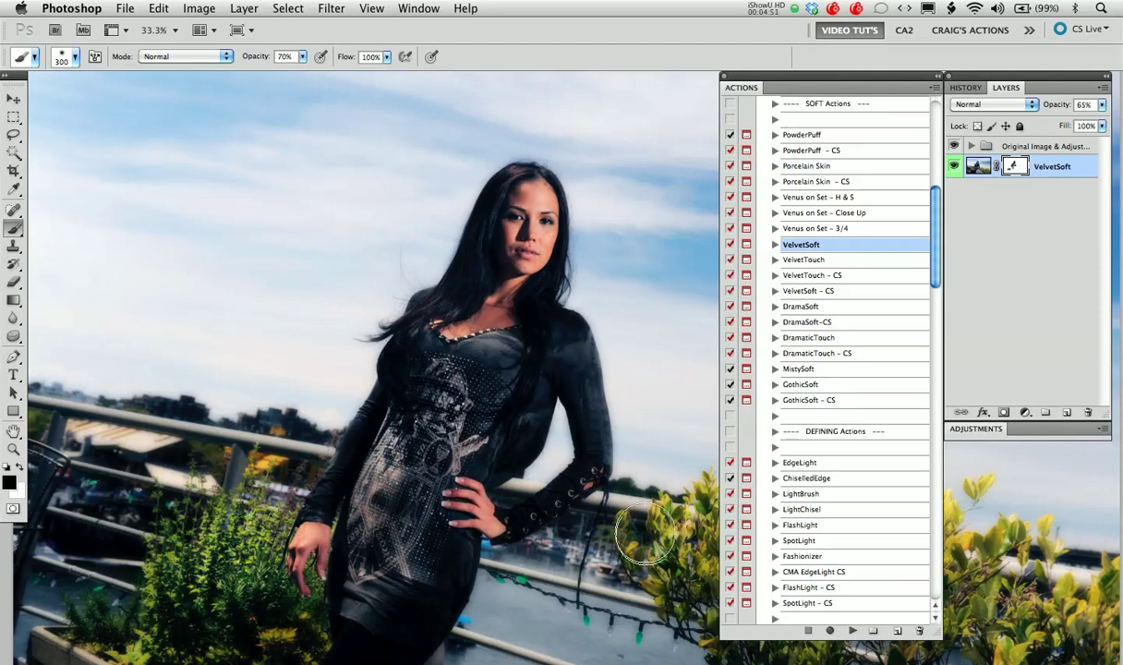
{"action": "left_click_drag", "start_coordinate": [648, 380], "coordinate": [514, 352]}
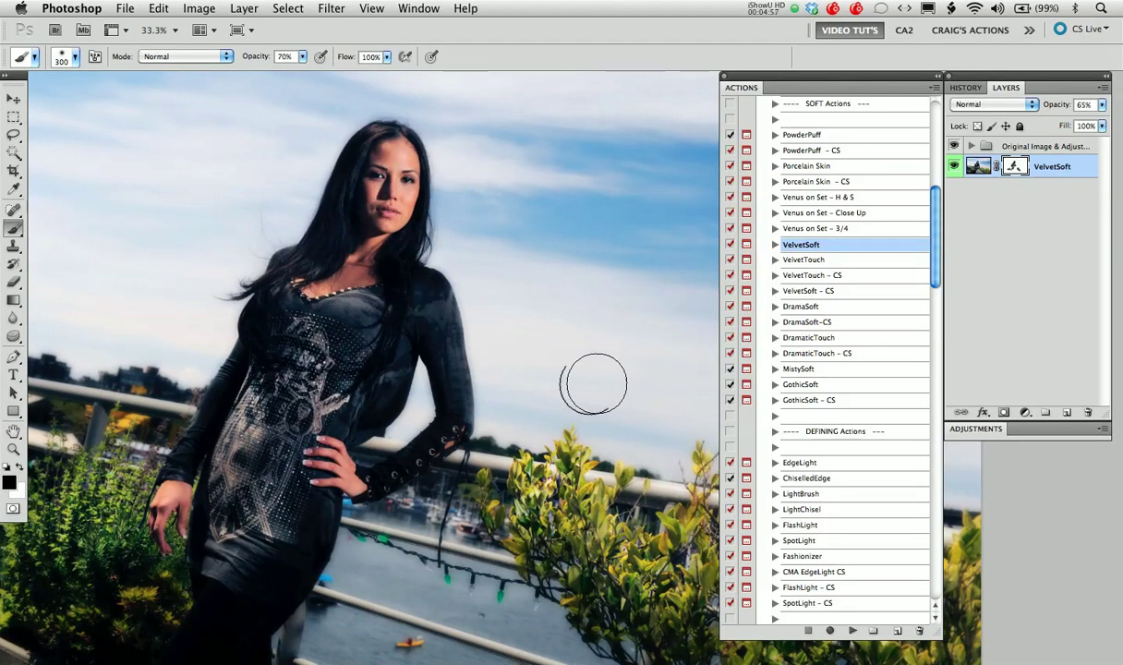
{"action": "left_click_drag", "start_coordinate": [439, 301], "coordinate": [552, 326]}
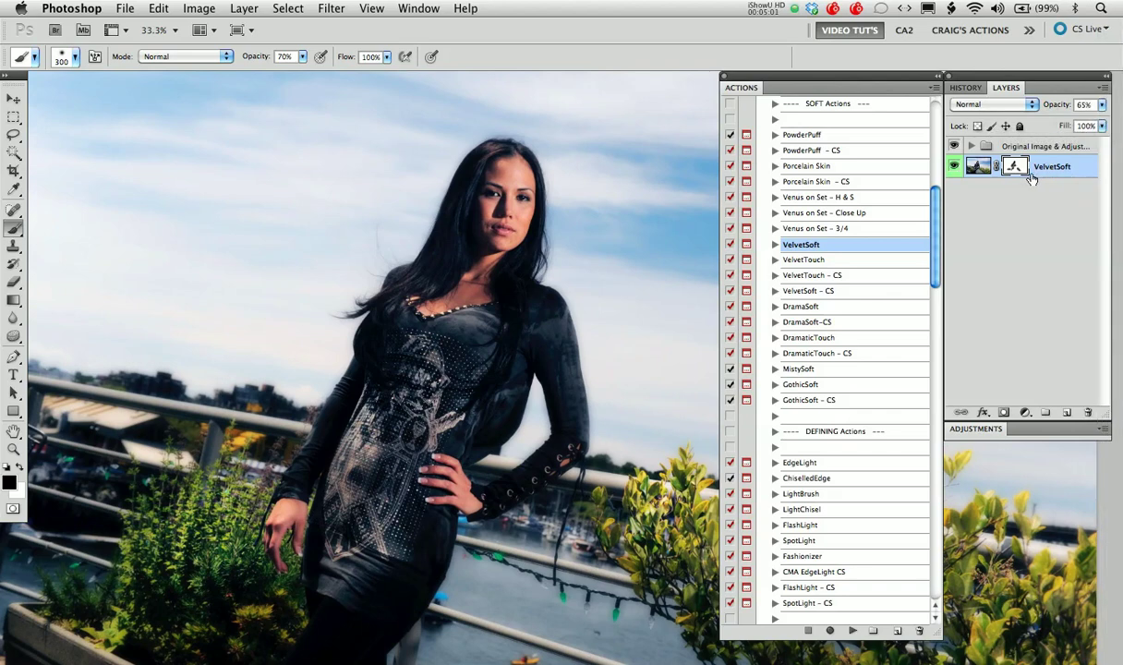
{"action": "left_click", "coordinate": [955, 169], "text": "alt"}
{"action": "left_click", "coordinate": [955, 169], "text": "alt"}
Expand the original image group to view its layers, try VelvetSoft at 15% opacity, settle on 60%, and collapse the group.
{"action": "left_click", "coordinate": [969, 146]}
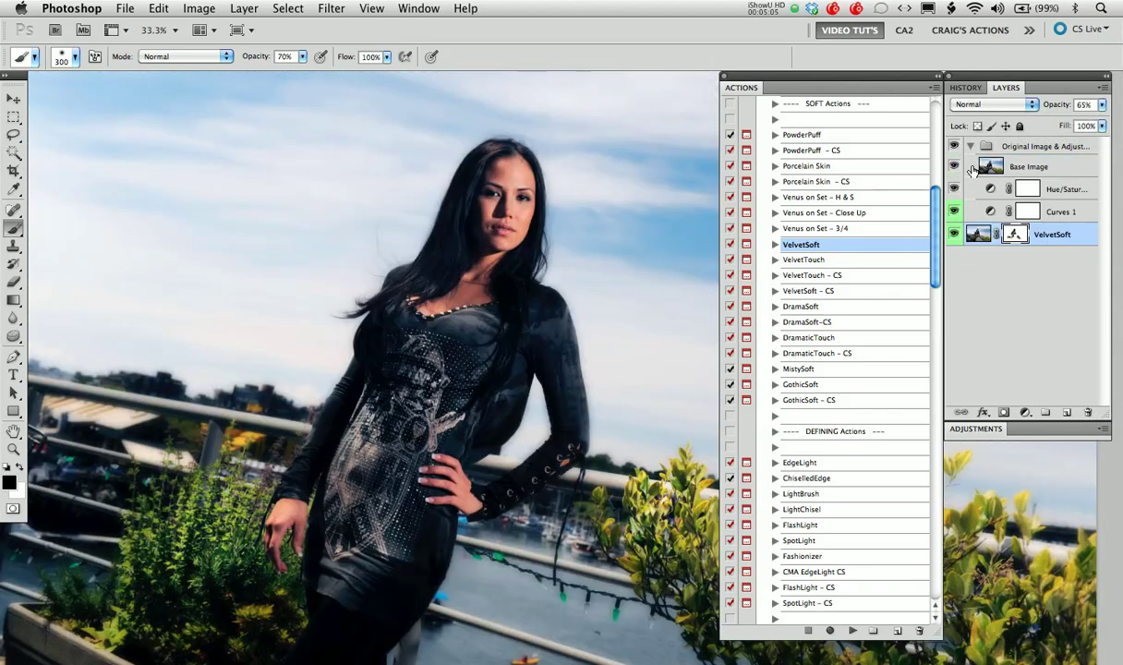
{"action": "key", "text": "x"}
{"action": "left_click_drag", "start_coordinate": [1102, 105], "coordinate": [1036, 123]}
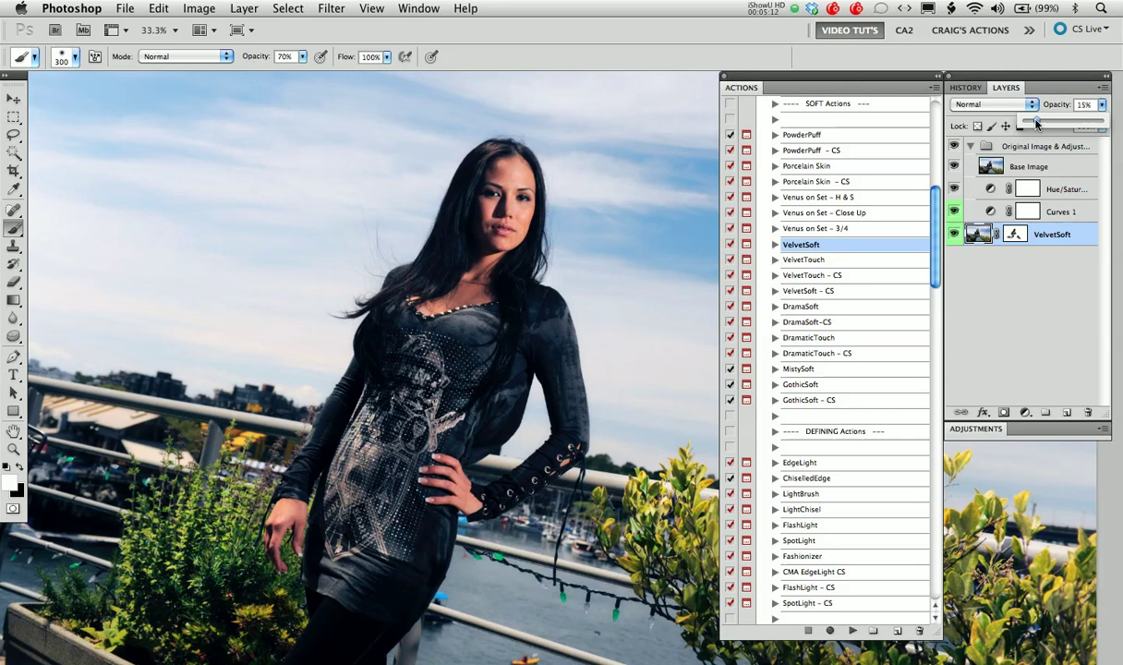
{"action": "left_click_drag", "start_coordinate": [1036, 123], "coordinate": [1071, 123]}
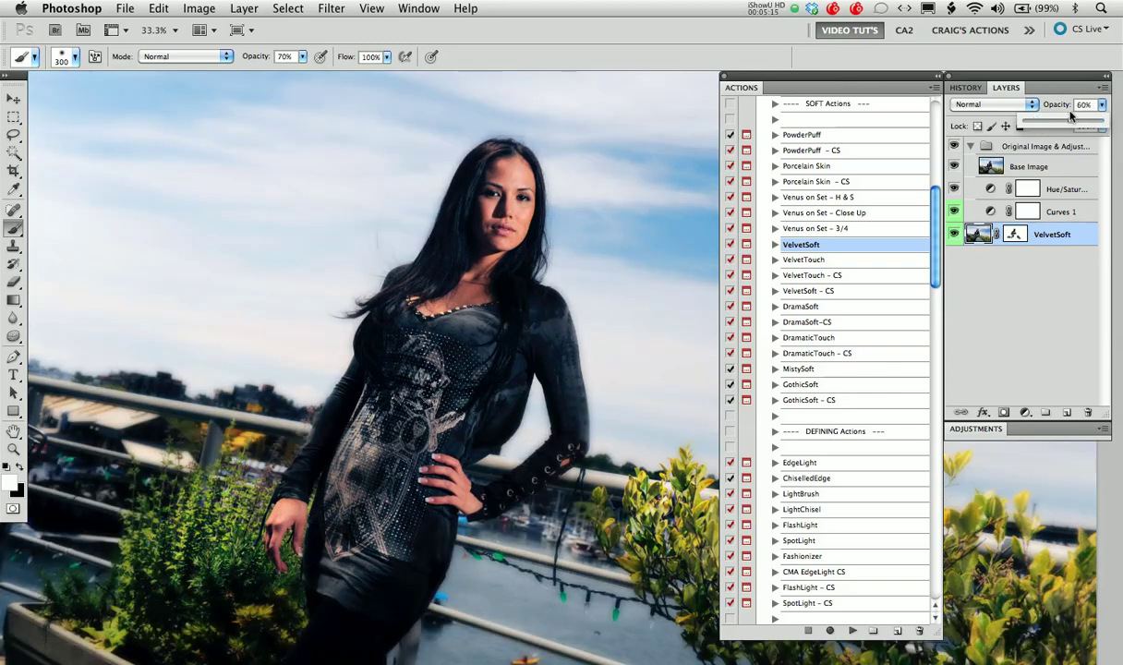
{"action": "left_click", "coordinate": [970, 146]}
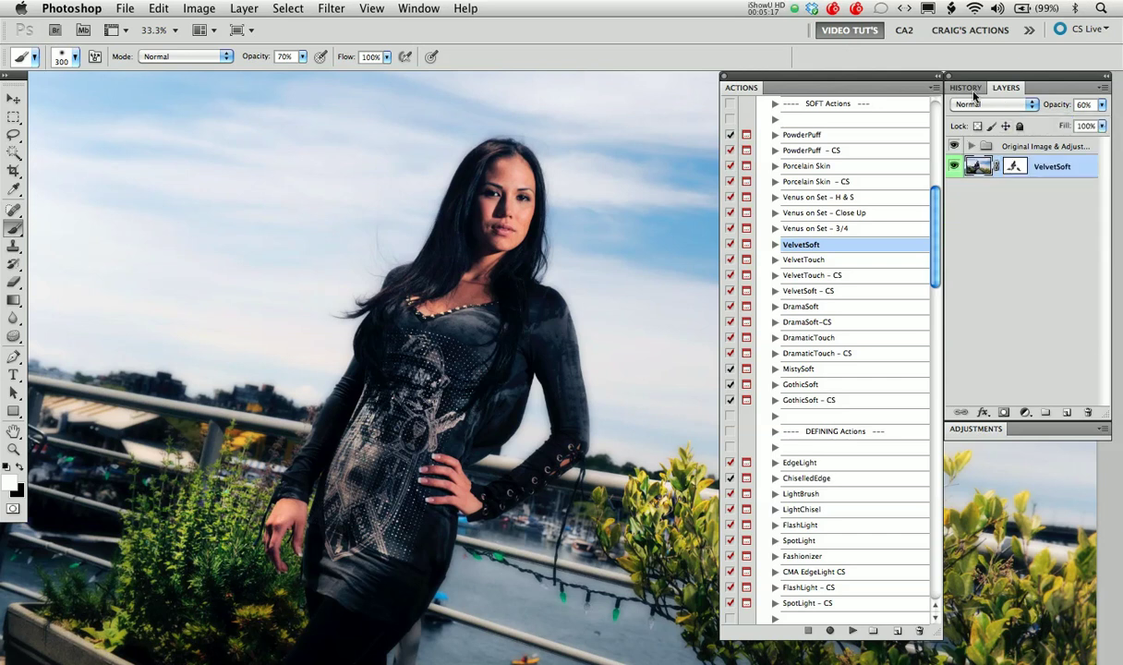
Compare the original photo and VelvetSoft - After snapshots in the history, restore the latest Master Opacity Change state, and return to the layers.
{"action": "left_click", "coordinate": [966, 88]}
{"action": "scroll", "coordinate": [1054, 236], "scroll_direction": "up", "scroll_amount": 10}
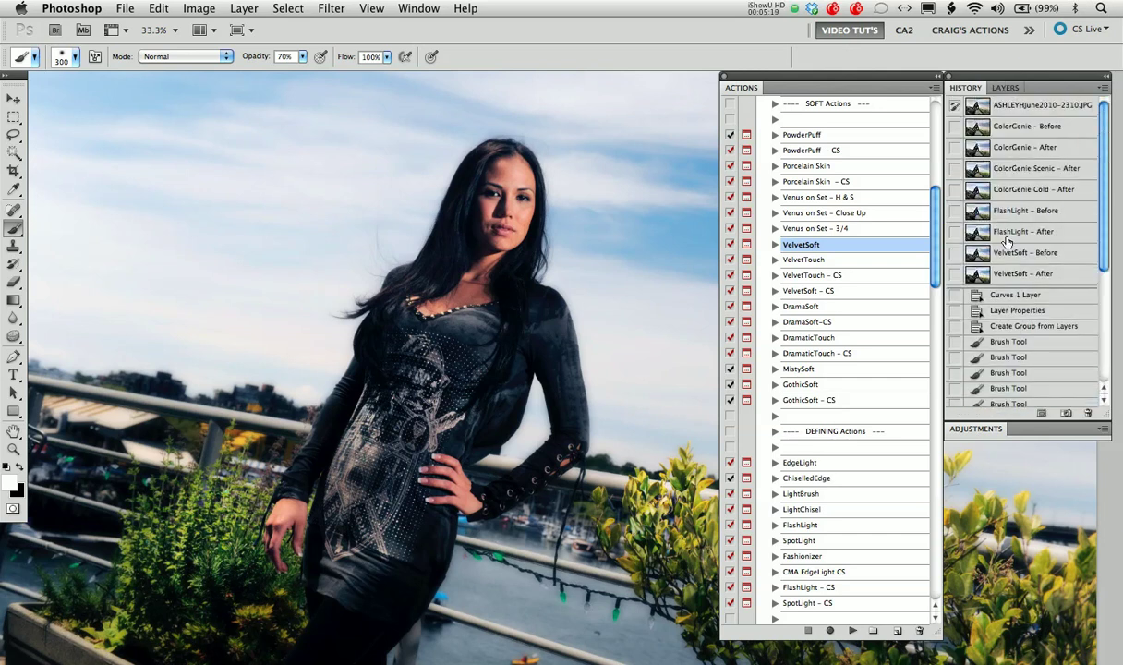
{"action": "left_click", "coordinate": [975, 108]}
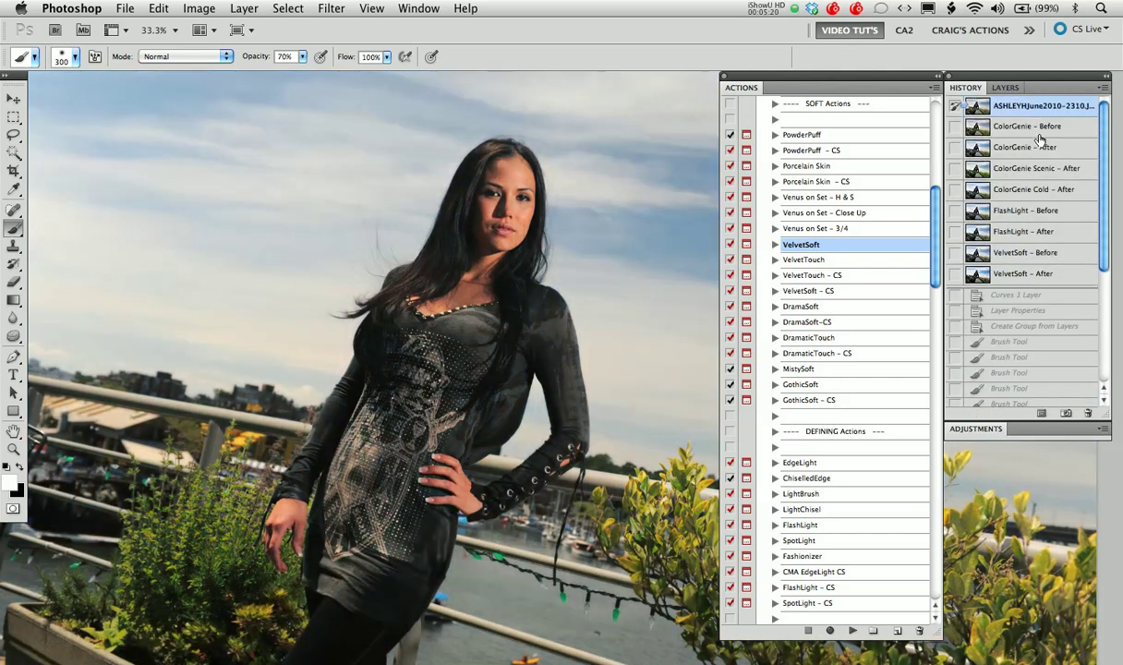
{"action": "left_click", "coordinate": [1013, 273]}
{"action": "scroll", "coordinate": [1053, 254], "scroll_direction": "down", "scroll_amount": 5}
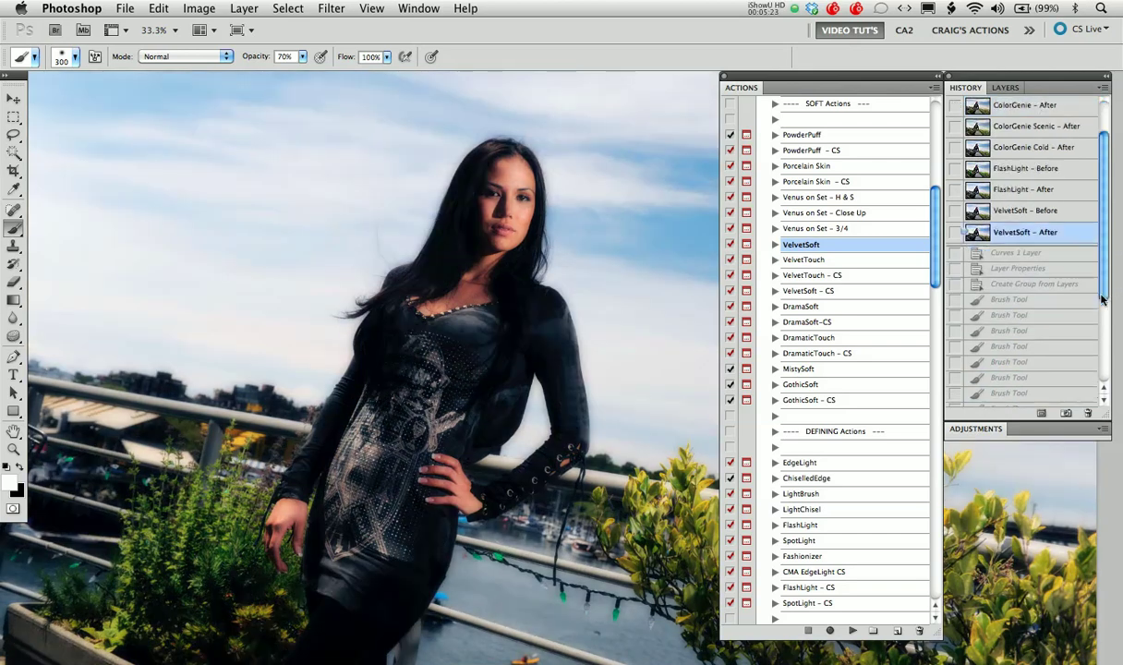
{"action": "left_click", "coordinate": [1032, 397]}
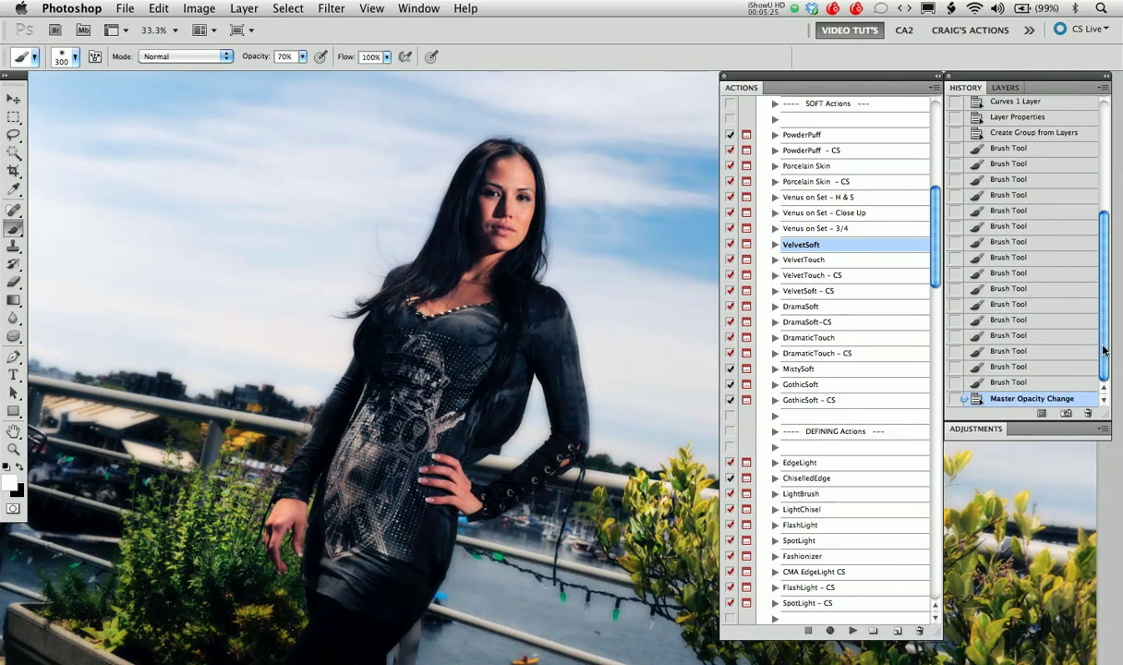
{"action": "scroll", "coordinate": [1050, 319], "scroll_direction": "up", "scroll_amount": 5}
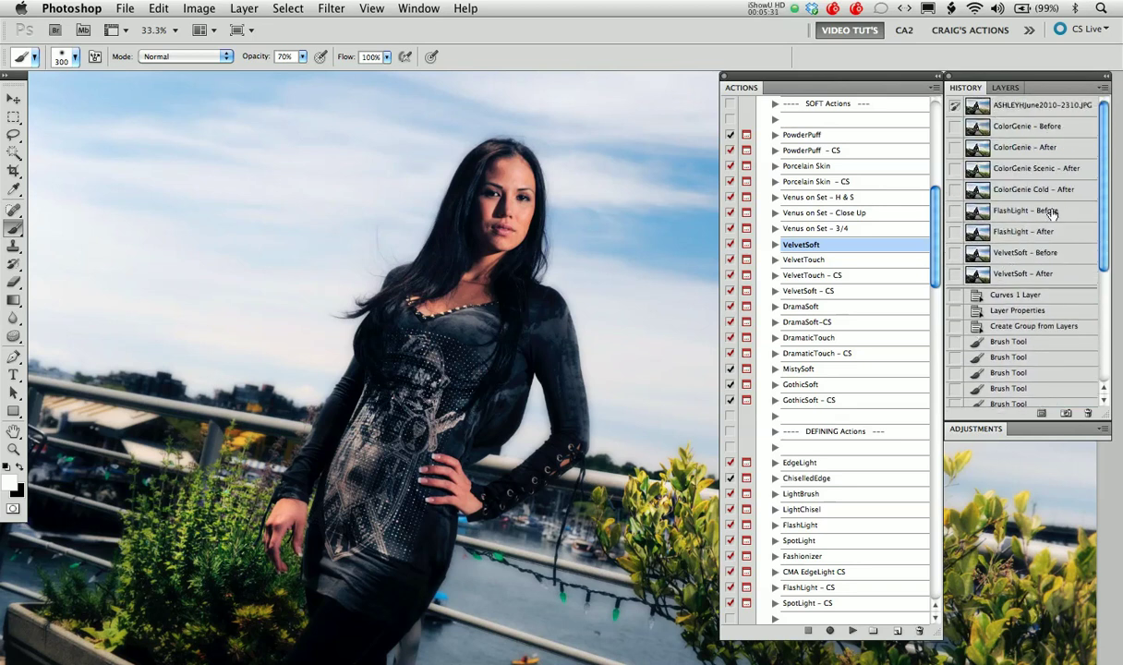
{"action": "left_click", "coordinate": [1007, 88]}
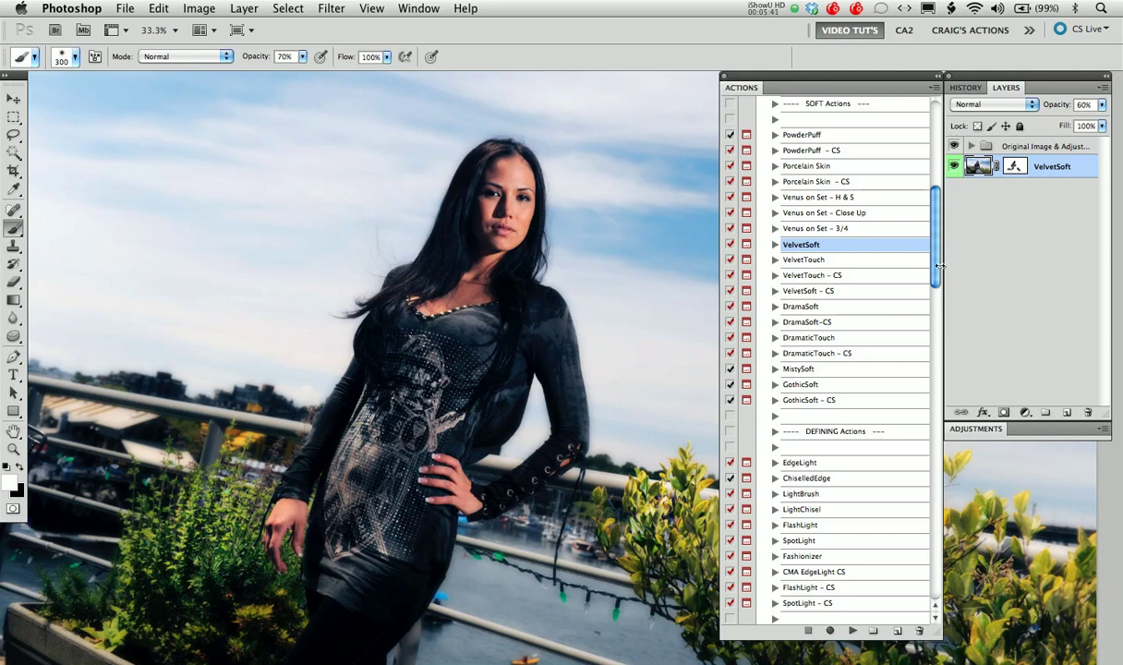
Play the Image Clone action from the toolkit's personal favorites to create a separate flattened copy of the photo.
{"action": "left_click_drag", "start_coordinate": [937, 267], "coordinate": [936, 196]}
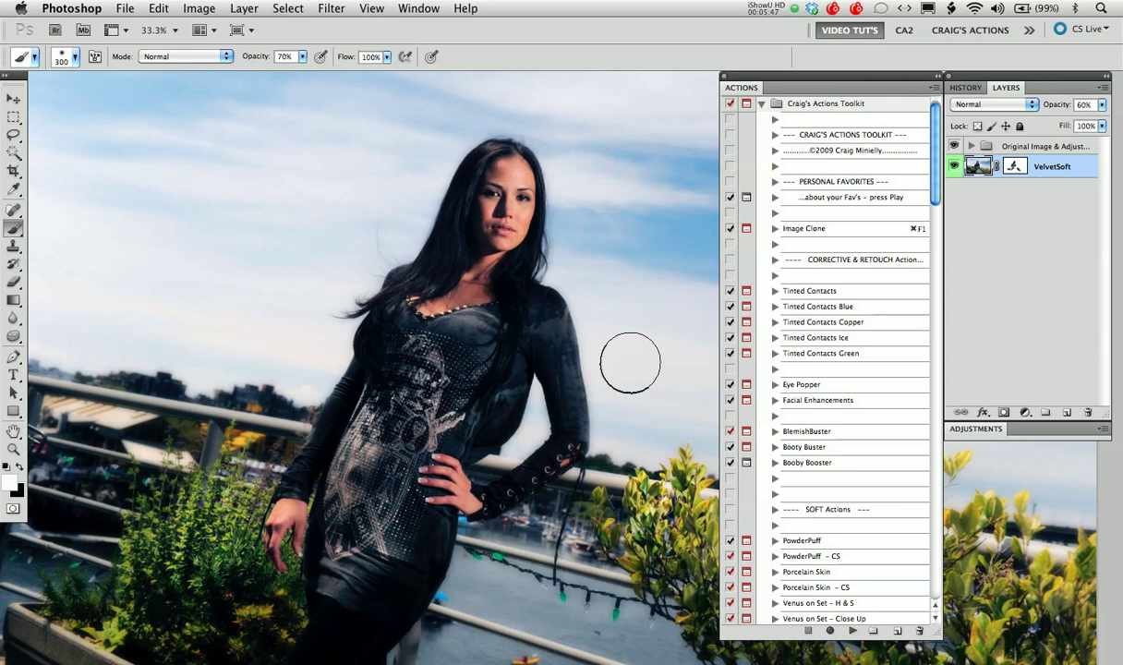
{"action": "left_click", "coordinate": [882, 226]}
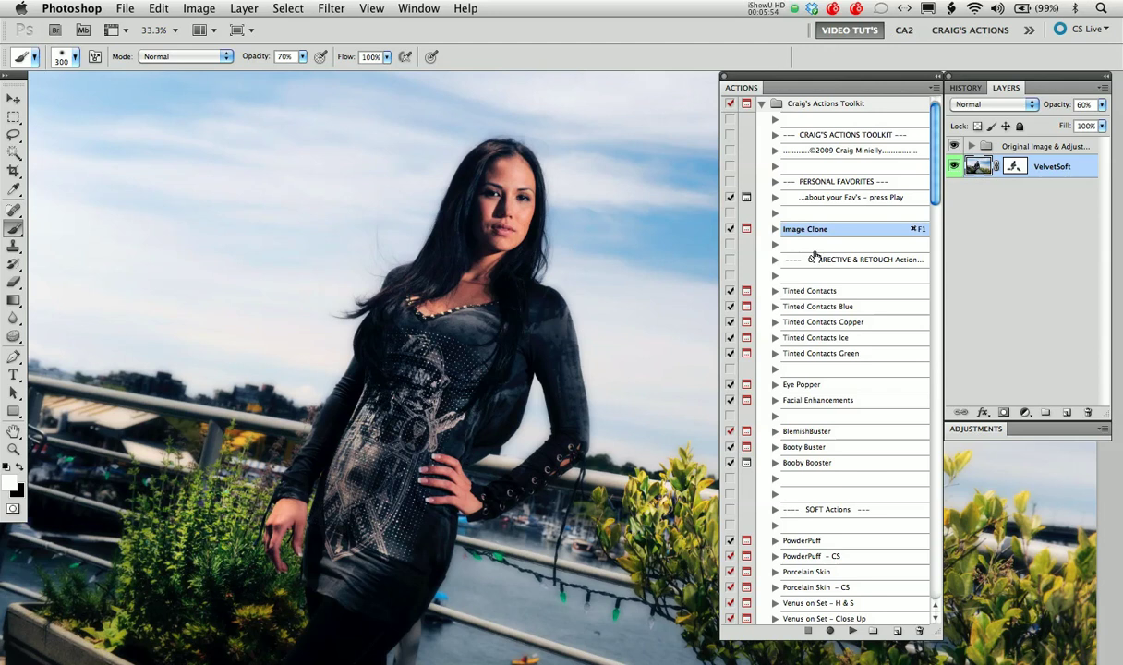
{"action": "left_click", "coordinate": [852, 631]}
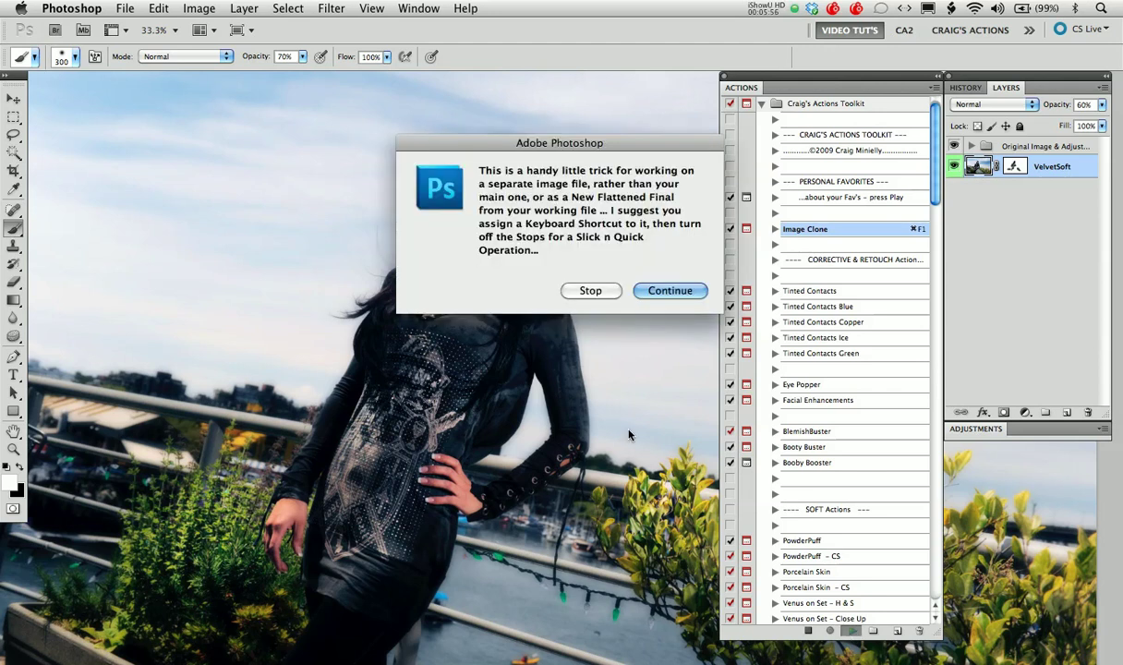
{"action": "left_click", "coordinate": [680, 291]}
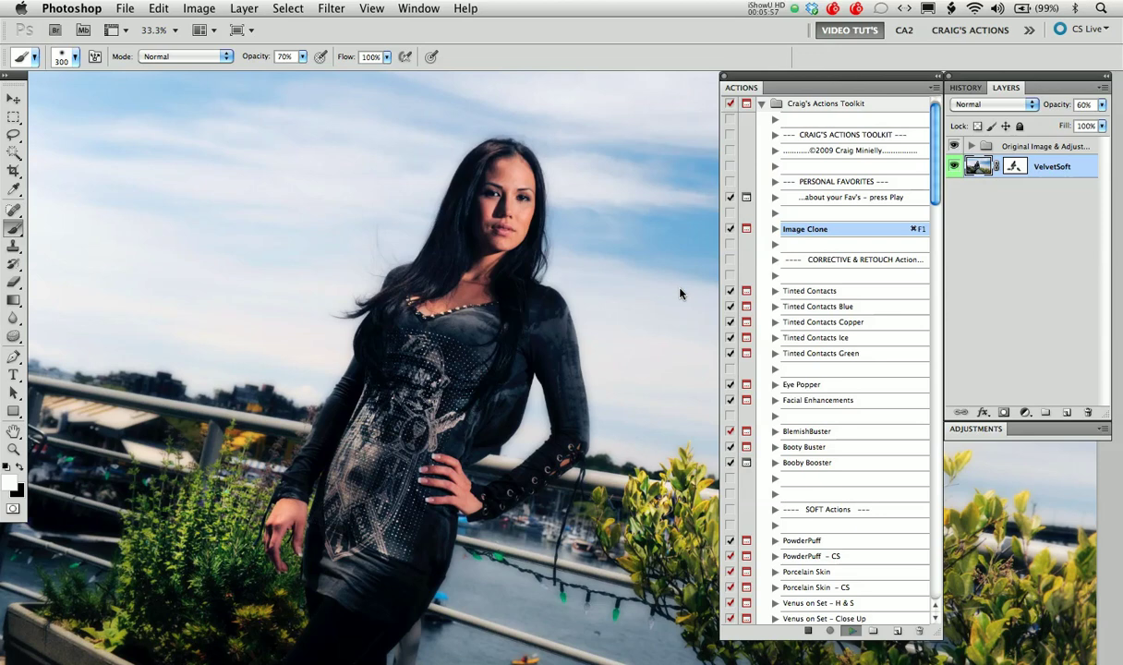
{"action": "left_click", "coordinate": [670, 272]}
{"action": "left_click", "coordinate": [671, 271]}
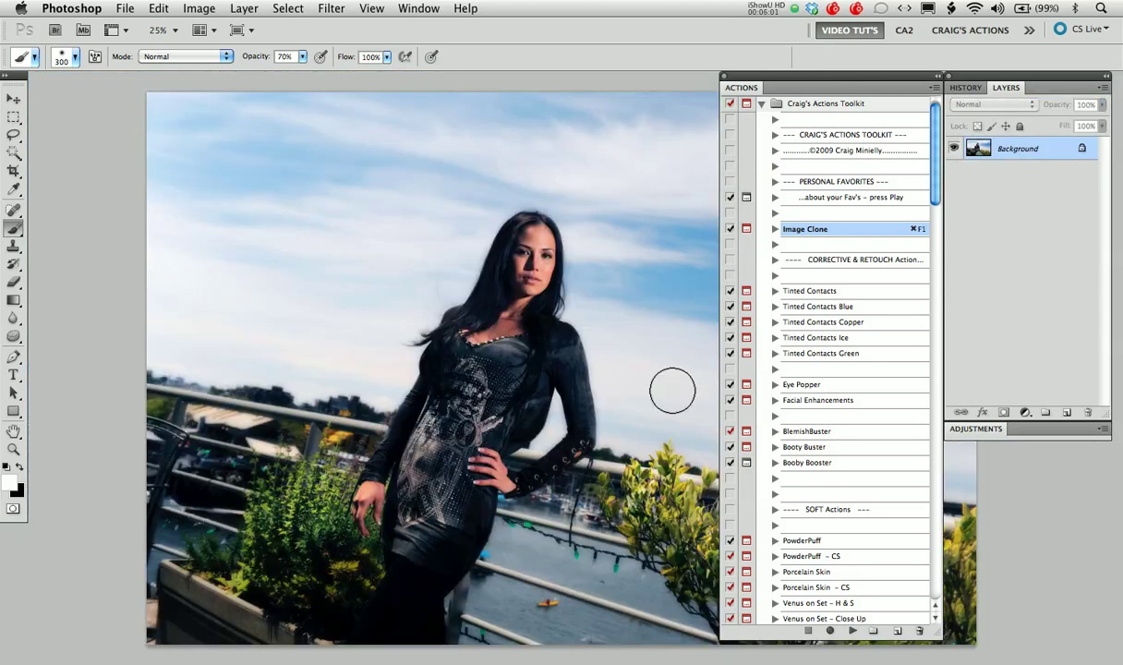
Switch to the standard windowed screen mode and separate the flattened copy into its own floating window over the original.
{"action": "key", "text": "f"}
{"action": "key", "text": "f"}
{"action": "key", "text": "f"}
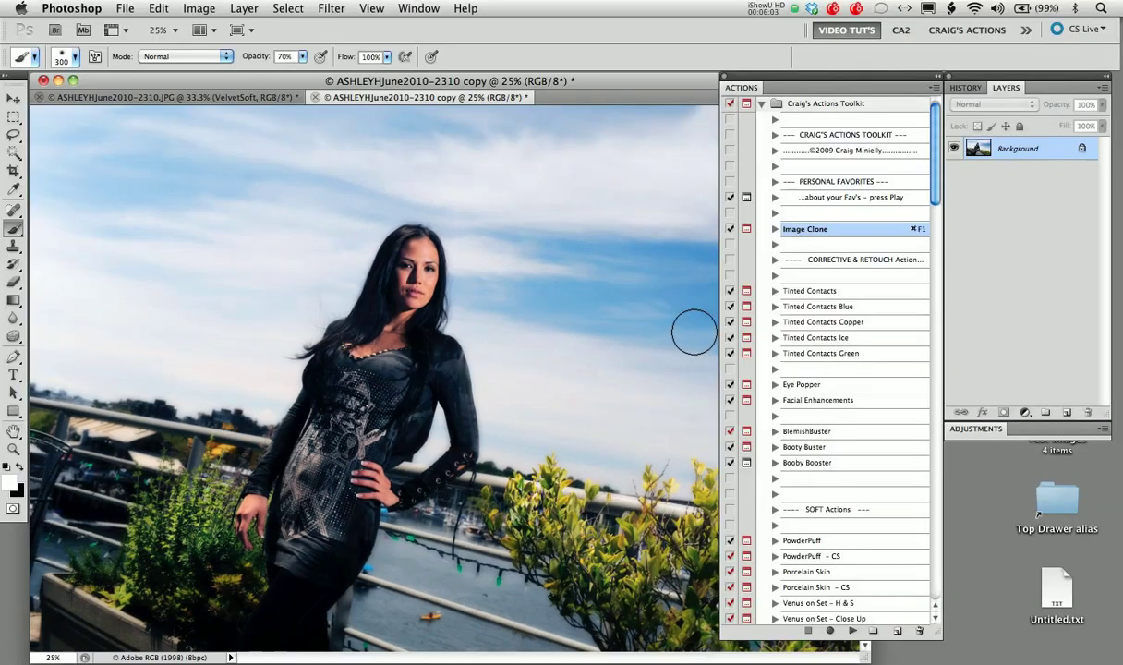
{"action": "mouse_move", "coordinate": [434, 97]}
{"action": "left_mouse_down"}
{"action": "mouse_move", "coordinate": [410, 260]}
{"action": "mouse_move", "coordinate": [378, 234]}
{"action": "mouse_move", "coordinate": [351, 98]}
{"action": "left_mouse_up"}
{"action": "left_click_drag", "start_coordinate": [489, 95], "coordinate": [466, 212]}
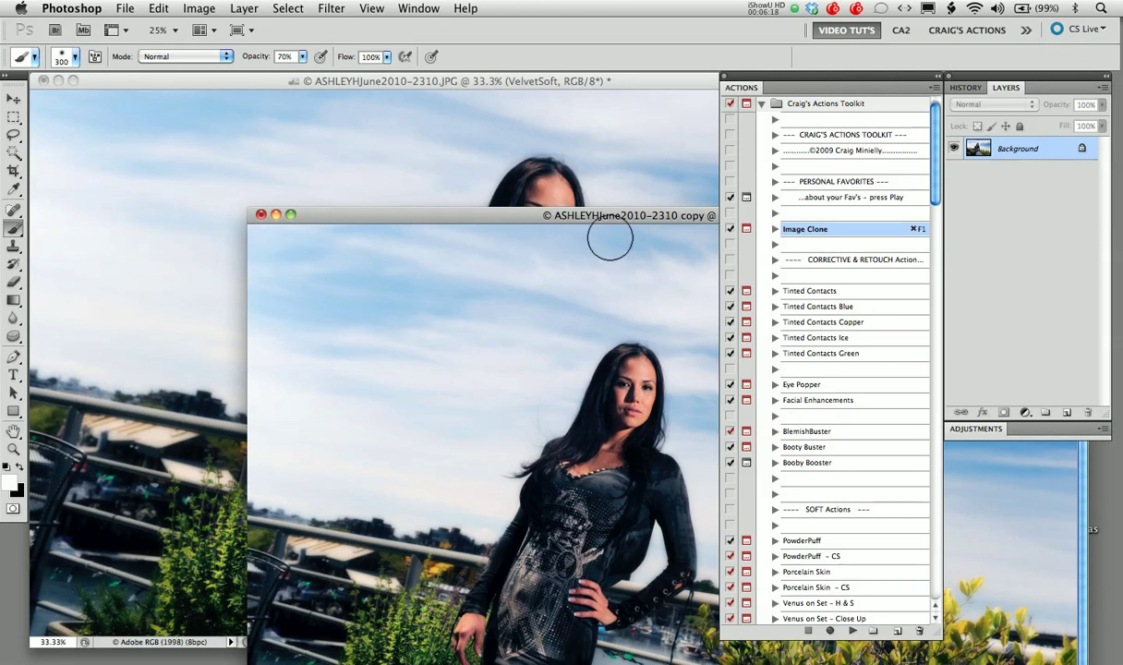
Close the flattened copy without saving and return the layered original to full-screen view with the menu bar.
{"action": "left_click", "coordinate": [261, 215]}
{"action": "left_click", "coordinate": [495, 252]}
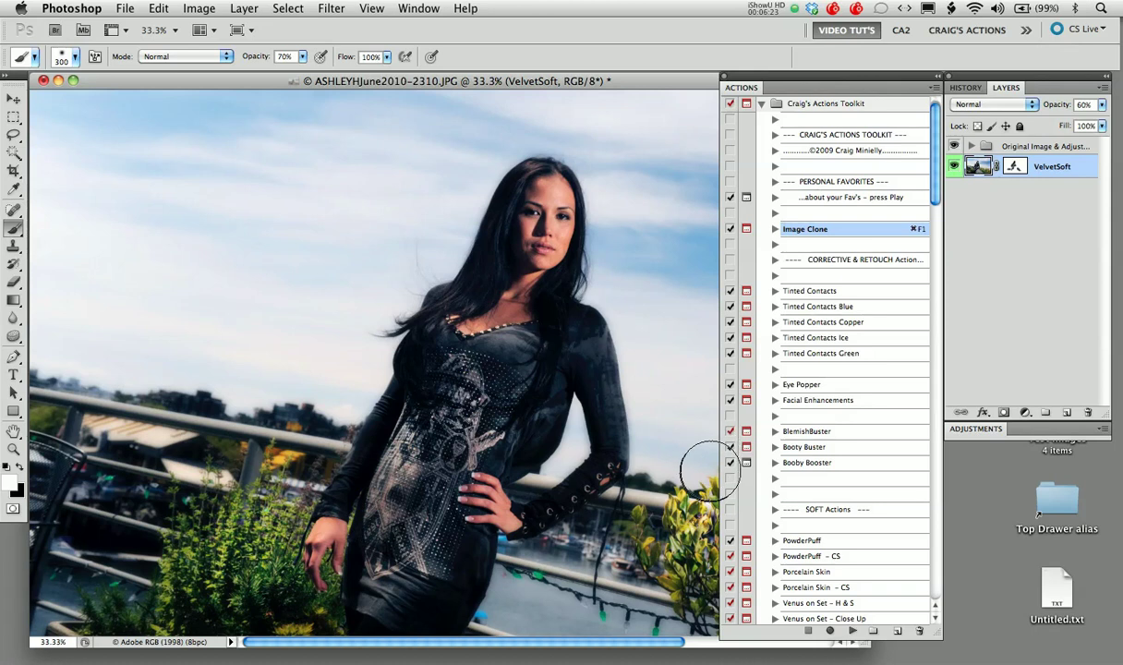
{"action": "key", "text": "f"}
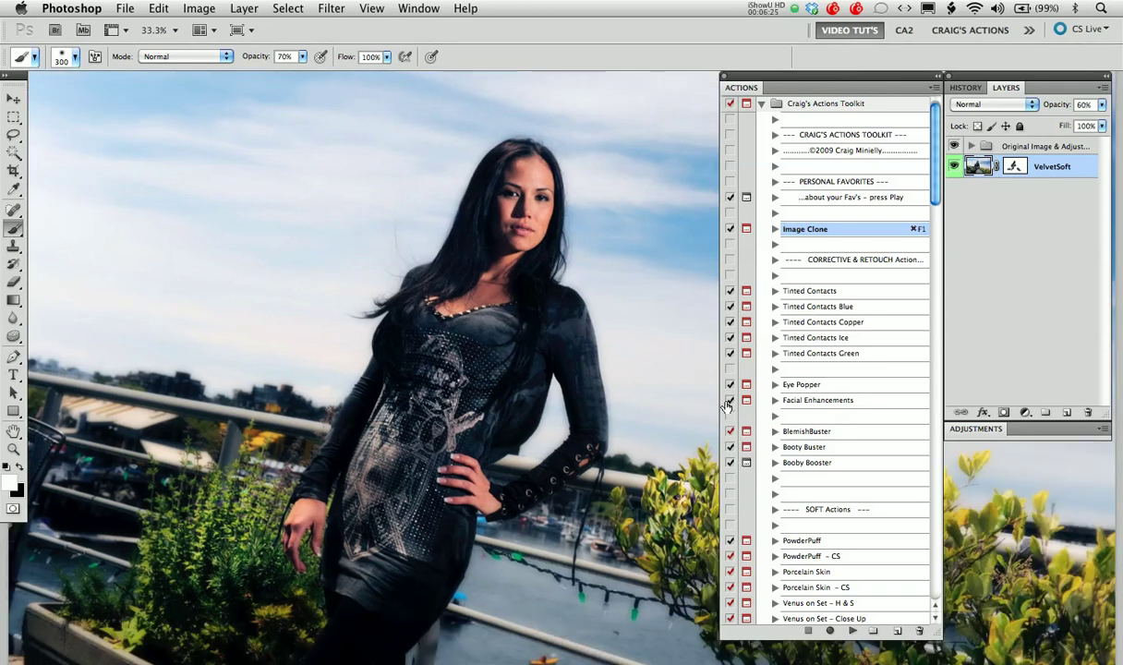